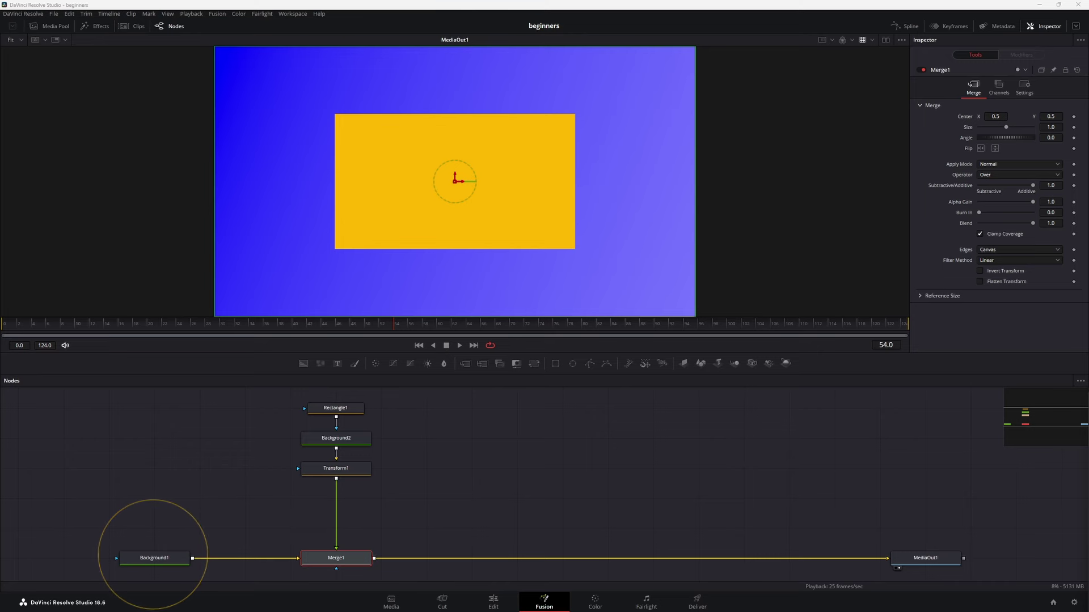
# Inspect Background1, Background2 and Rectangle1, then select Rectangle1 and Background2 together
pyautogui.click(155, 558)
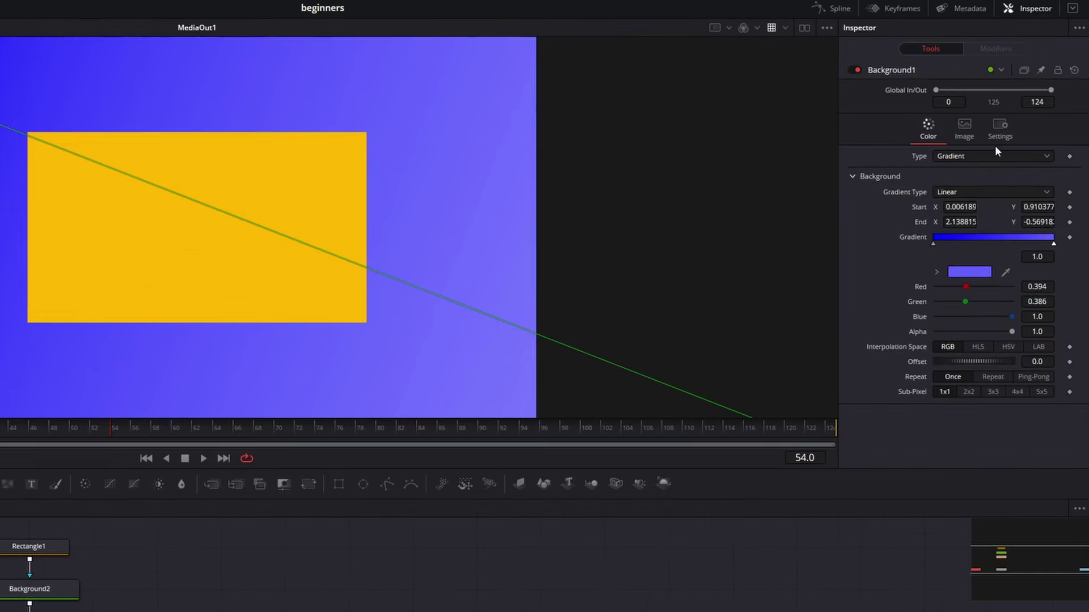
pyautogui.click(65, 590)
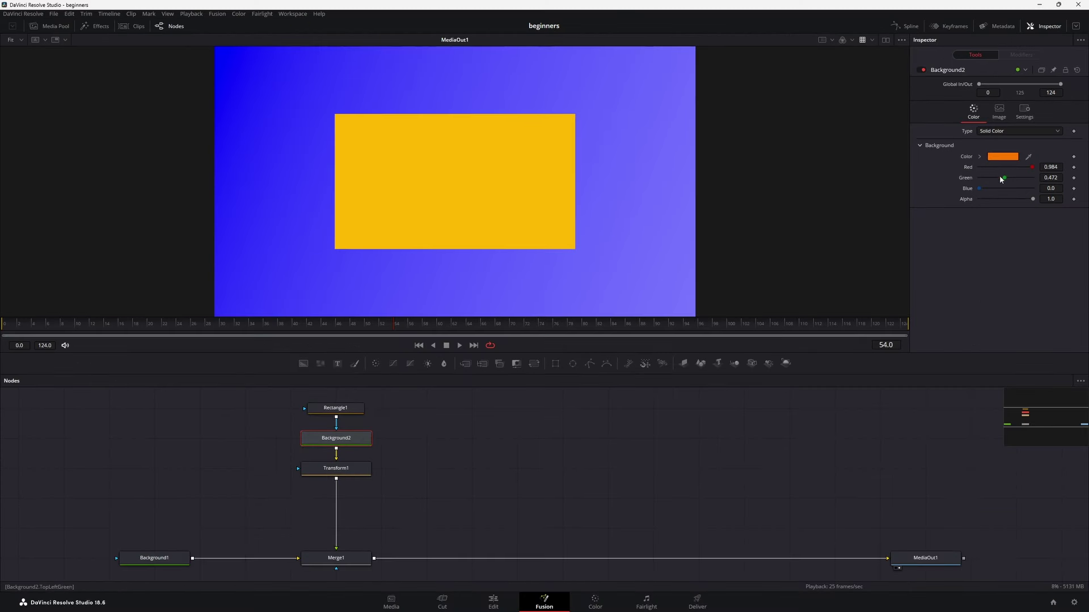
pyautogui.click(351, 411)
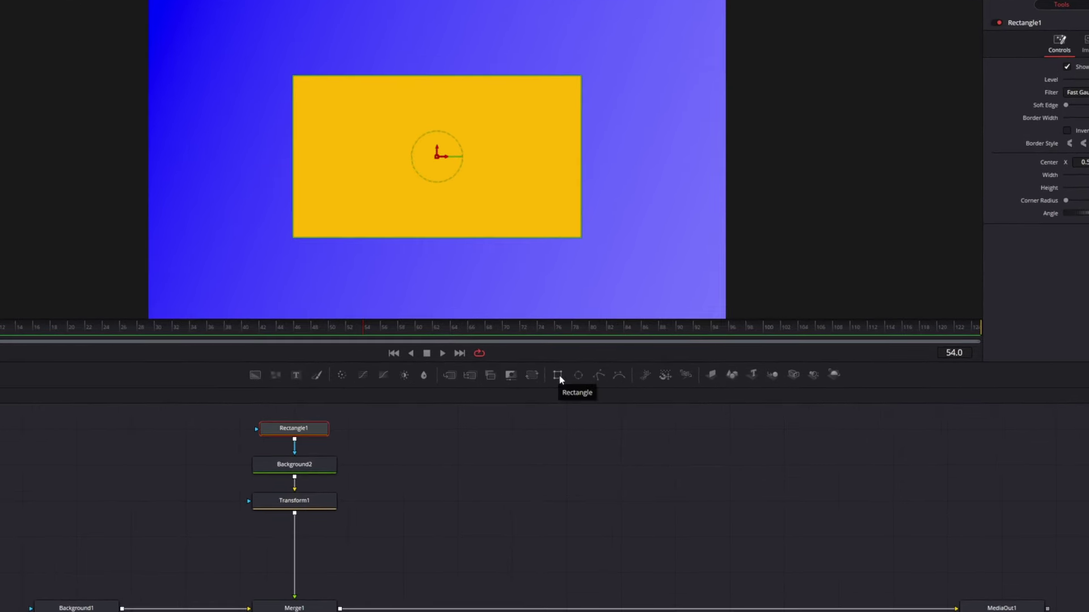
pyautogui.moveTo(388, 394); pyautogui.dragTo(289, 445)
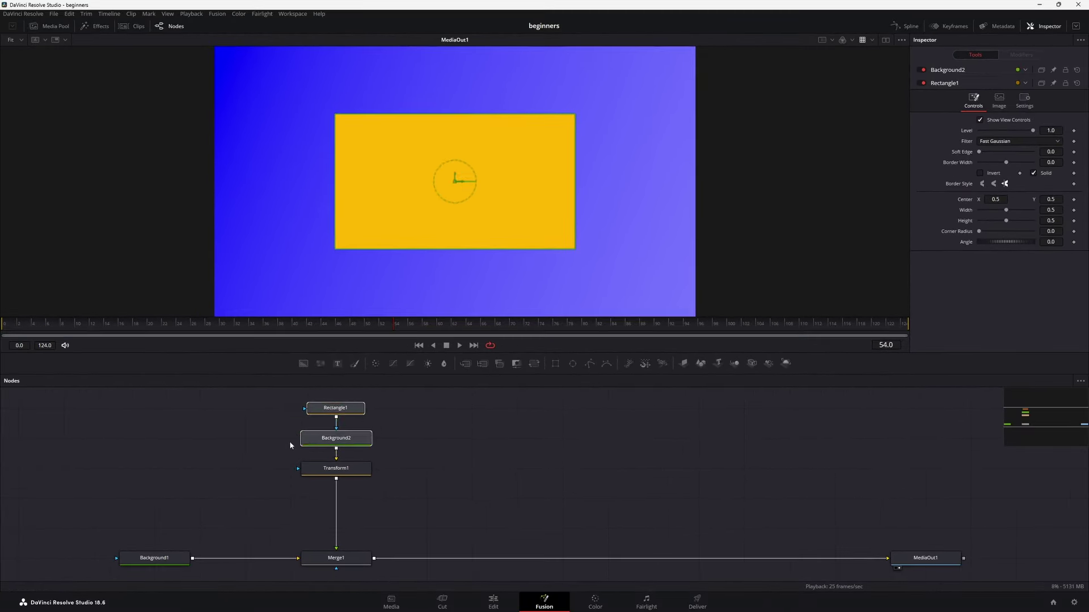
# Inspect Transform1 and Rectangle1, adjust Height, then reset Width and Height to defaults
pyautogui.click(347, 470)
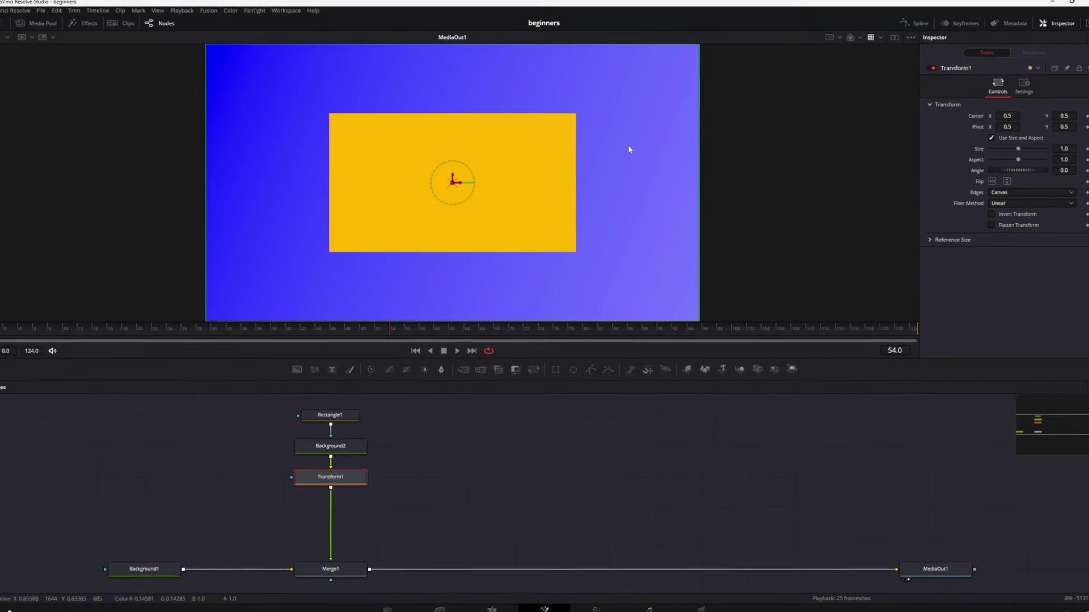
pyautogui.click(354, 411)
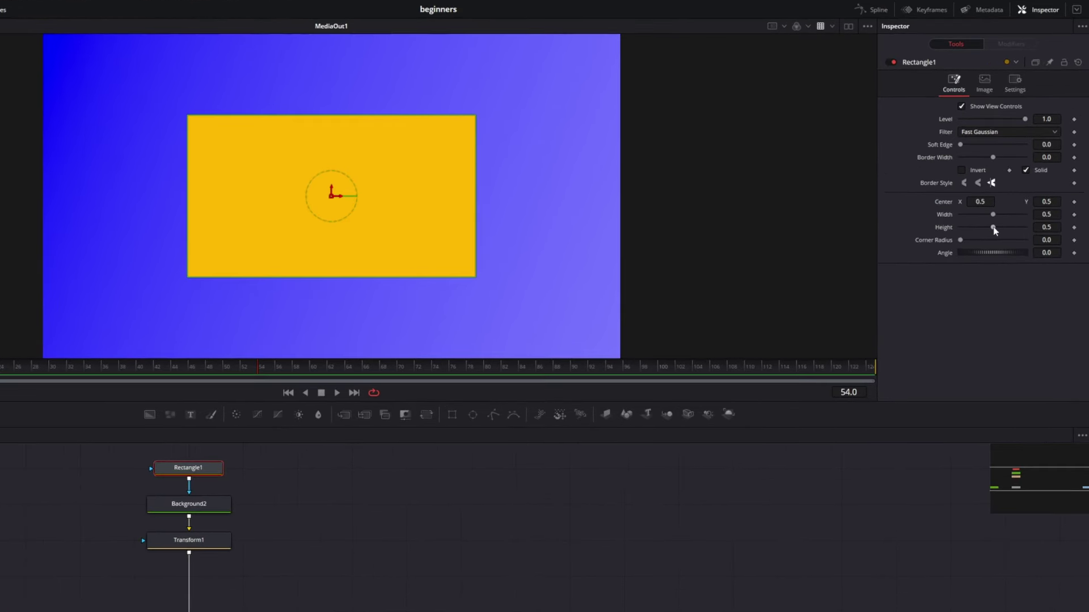
pyautogui.moveTo(993, 230)
pyautogui.mouseDown()
pyautogui.moveTo(1008, 233)
pyautogui.moveTo(981, 233)
pyautogui.moveTo(1005, 234)
pyautogui.moveTo(983, 218)
pyautogui.moveTo(999, 218)
pyautogui.moveTo(974, 217)
pyautogui.moveTo(1001, 219)
pyautogui.moveTo(993, 227)
pyautogui.moveTo(983, 228)
pyautogui.moveTo(1002, 214)
pyautogui.moveTo(972, 219)
pyautogui.mouseUp()
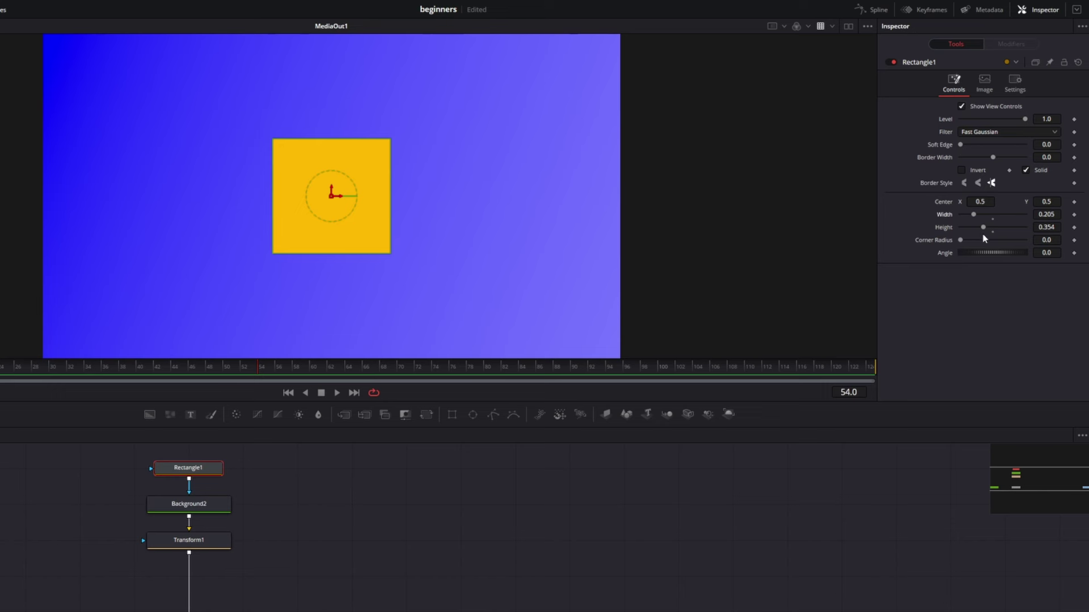
pyautogui.doubleClick(943, 216)
pyautogui.doubleClick(944, 228)
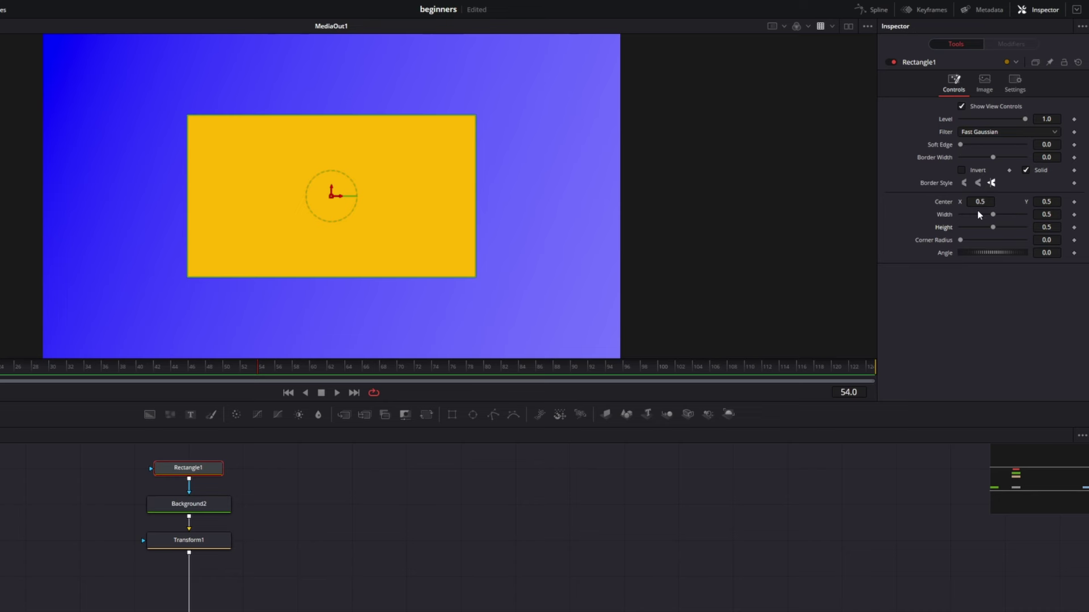
# Enter '-' in Rectangle1's Width field, leaving an empty expression that reads 0.0
pyautogui.click(1055, 215)
pyautogui.write('-')
pyautogui.press('Tab')
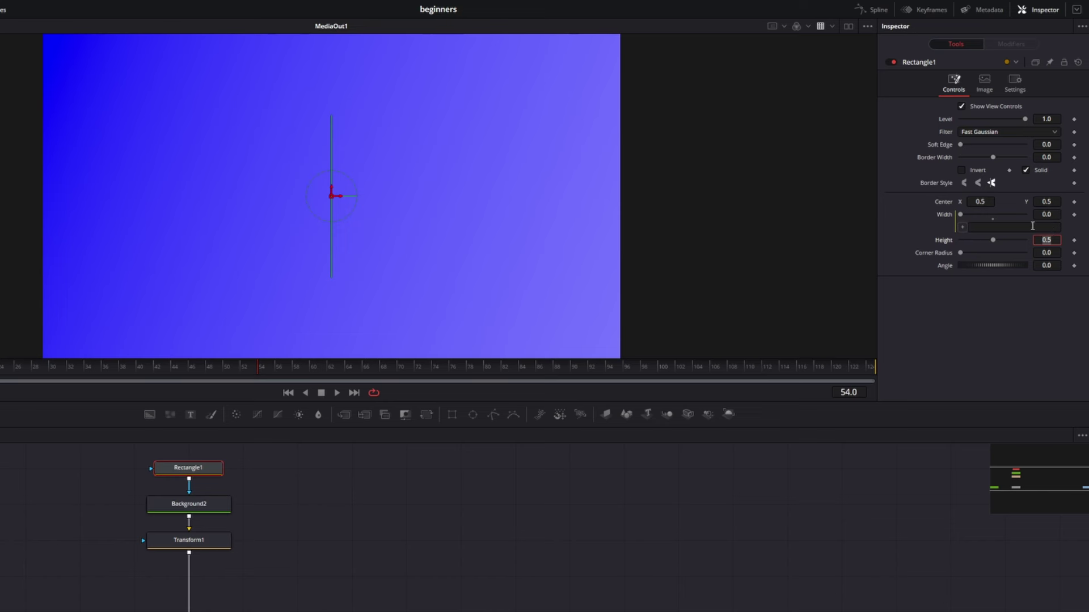
# Remove Width's broken expression and add a new one pick-whipped to Height
pyautogui.rightClick(942, 214)
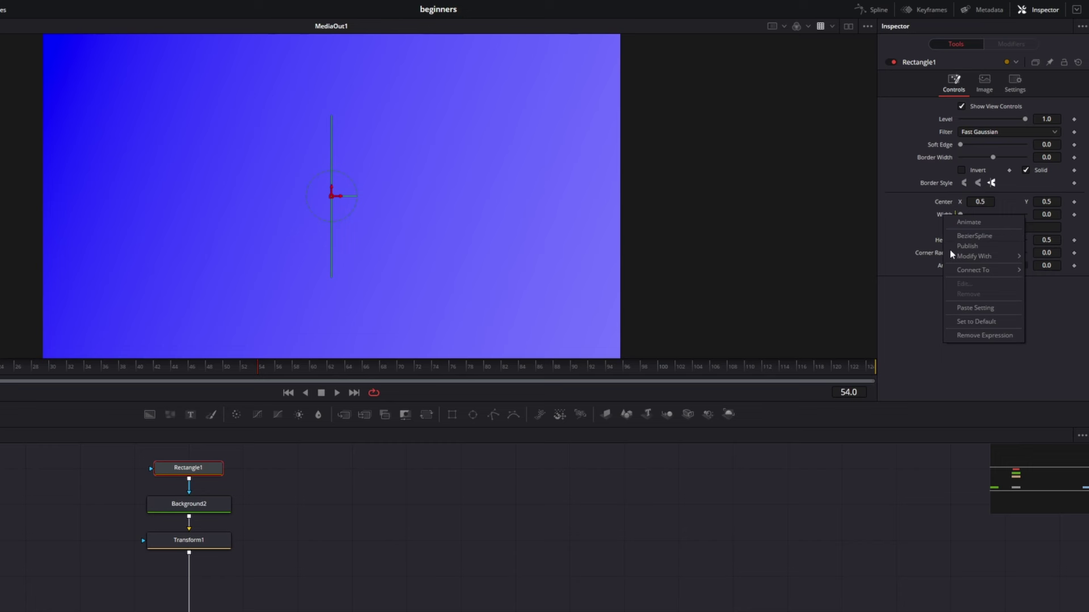
pyautogui.click(976, 335)
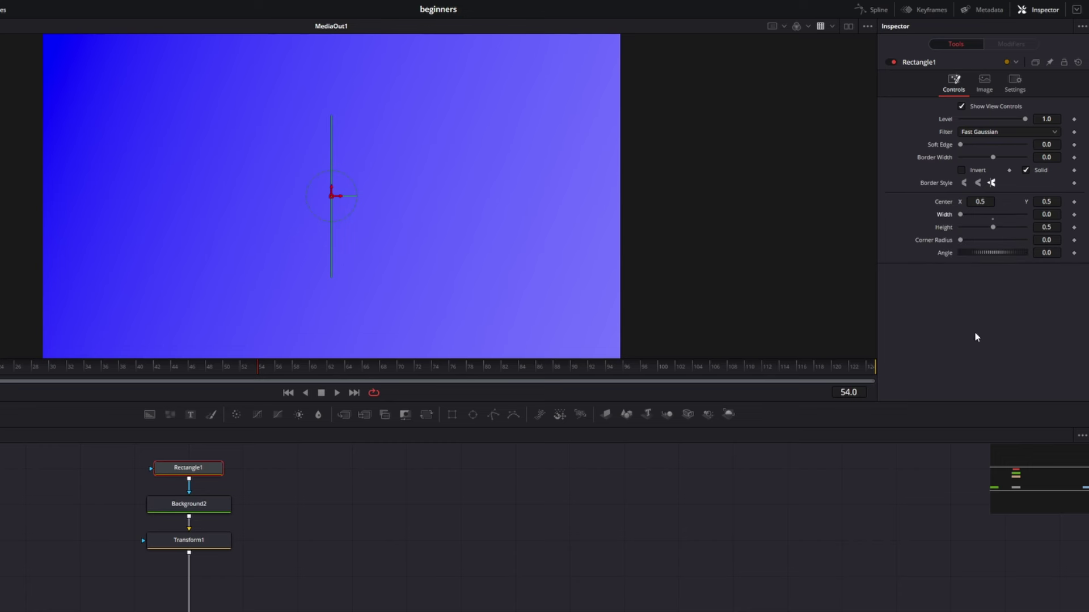
pyautogui.rightClick(944, 219)
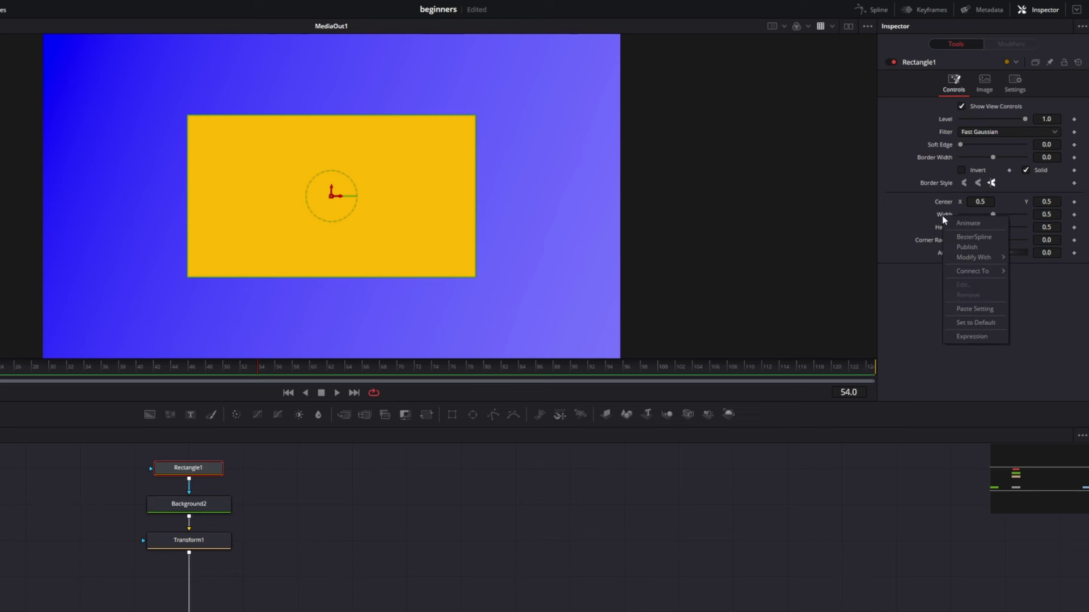
pyautogui.click(969, 338)
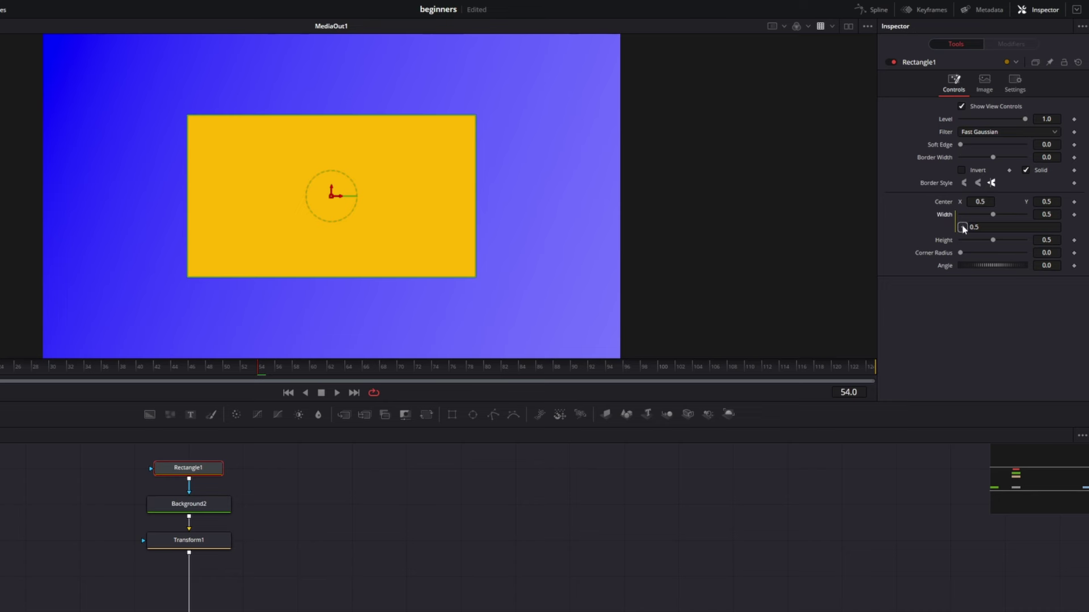
pyautogui.moveTo(962, 229); pyautogui.dragTo(941, 241)
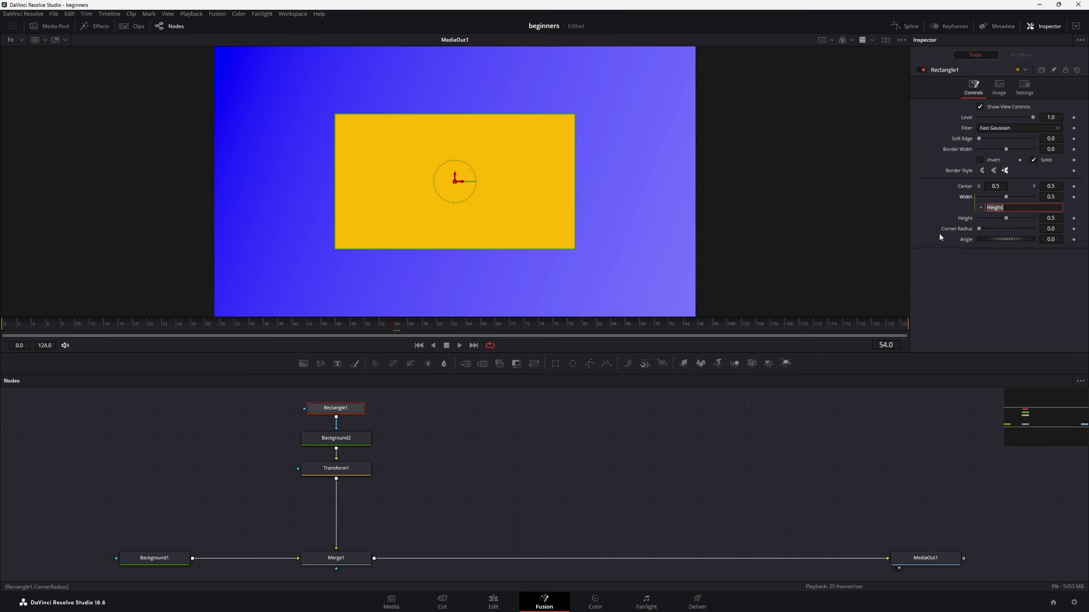
# Commit Width = Height and drag Height to 0.48 to confirm Width follows
pyautogui.click(1009, 208)
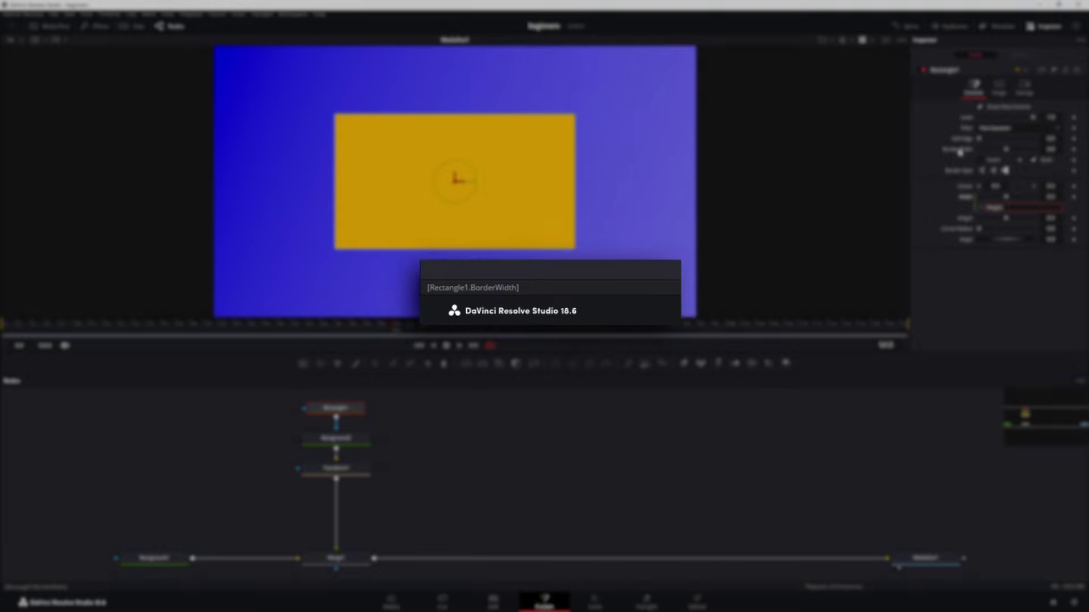
pyautogui.press('Tab')
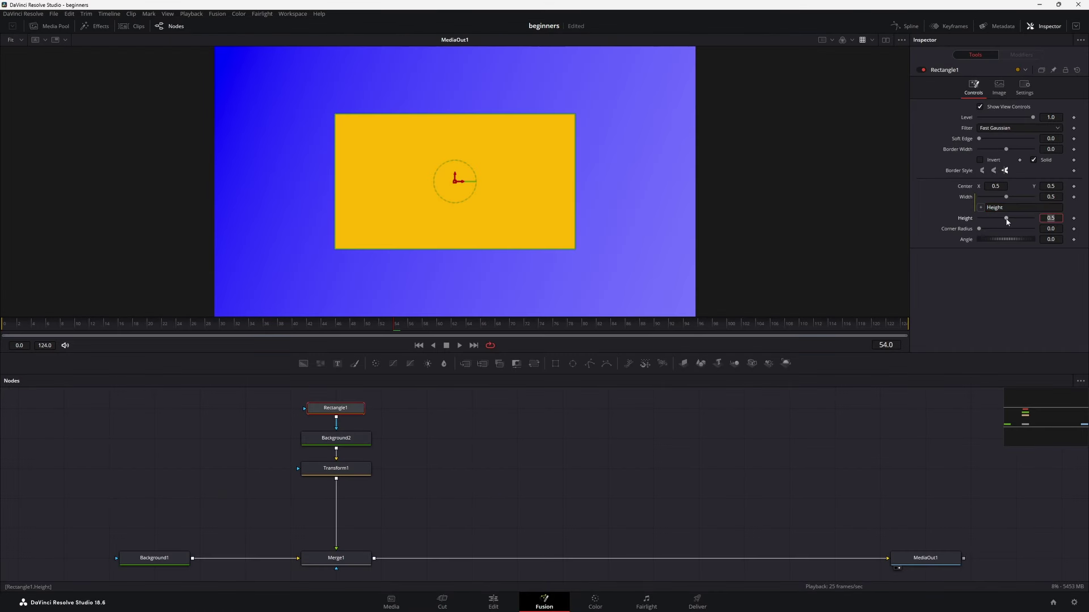
pyautogui.moveTo(1007, 221); pyautogui.dragTo(1006, 229)
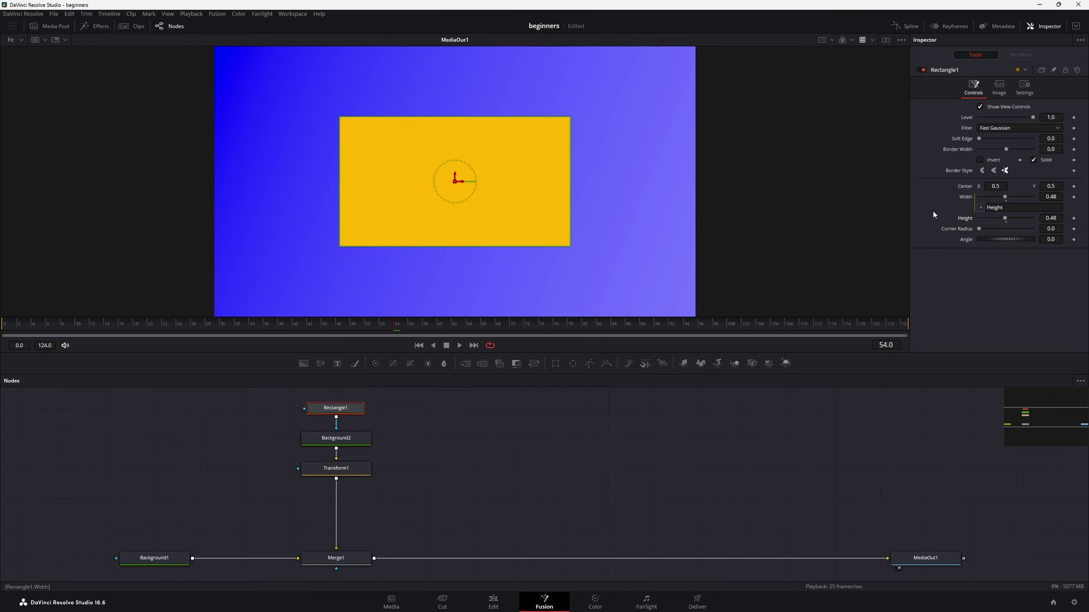
pyautogui.click(1010, 208)
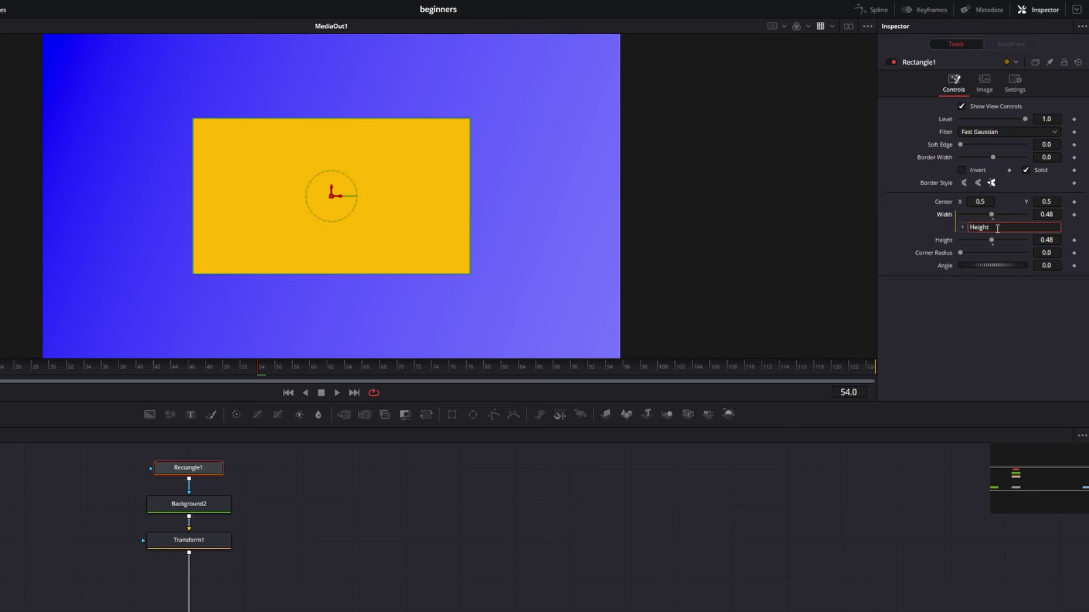
# Set Width's expression to Height*2 and test it by dragging Height to 0, then 0.291
pyautogui.write('*')
pyautogui.write('2')
pyautogui.press('Tab')
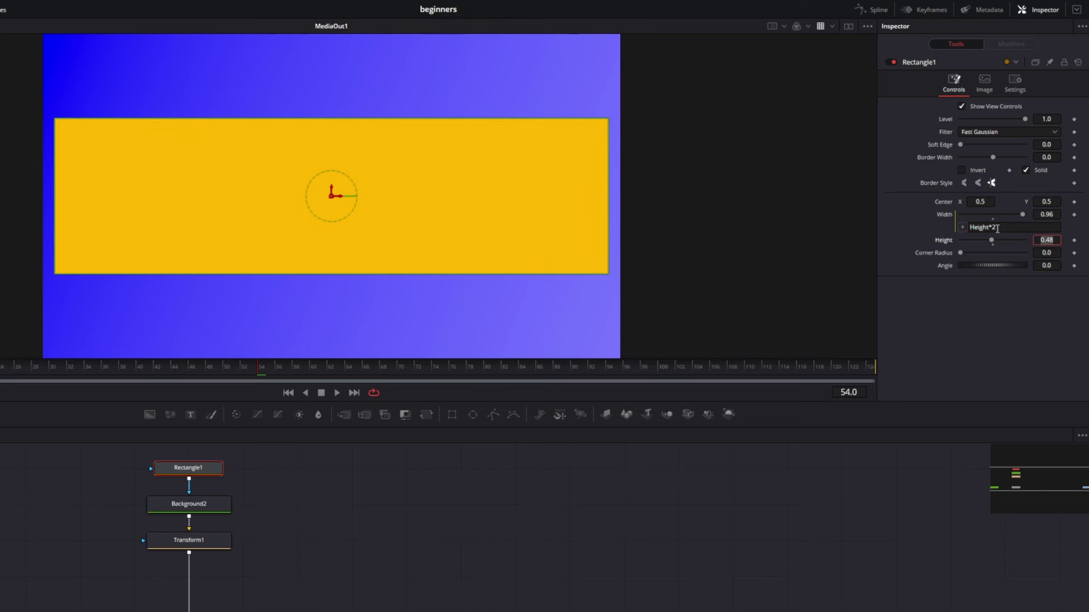
pyautogui.moveTo(991, 240); pyautogui.dragTo(953, 240)
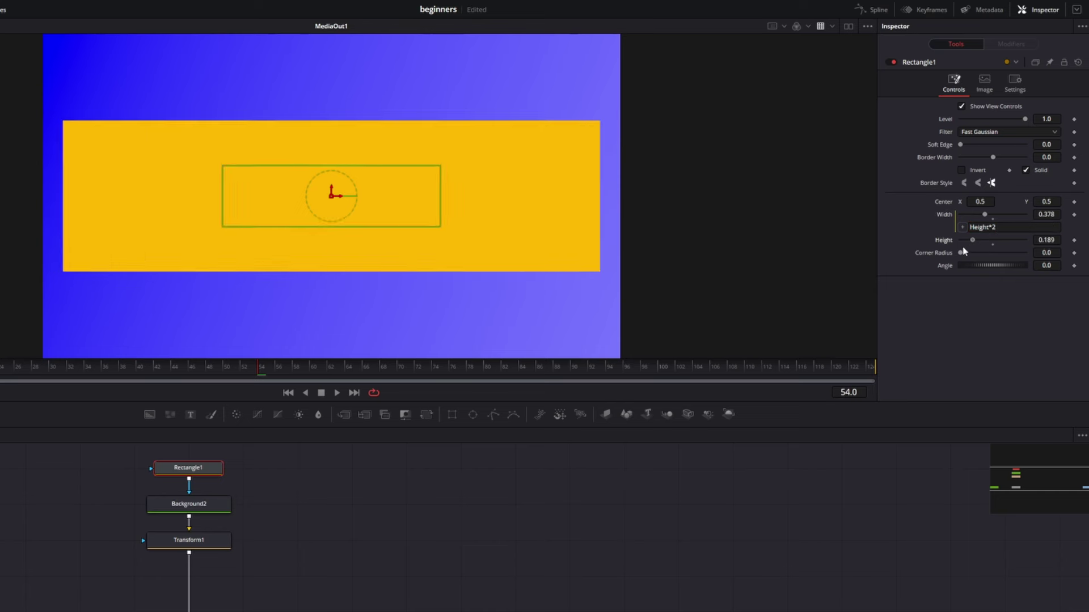
pyautogui.moveTo(961, 242); pyautogui.dragTo(968, 241)
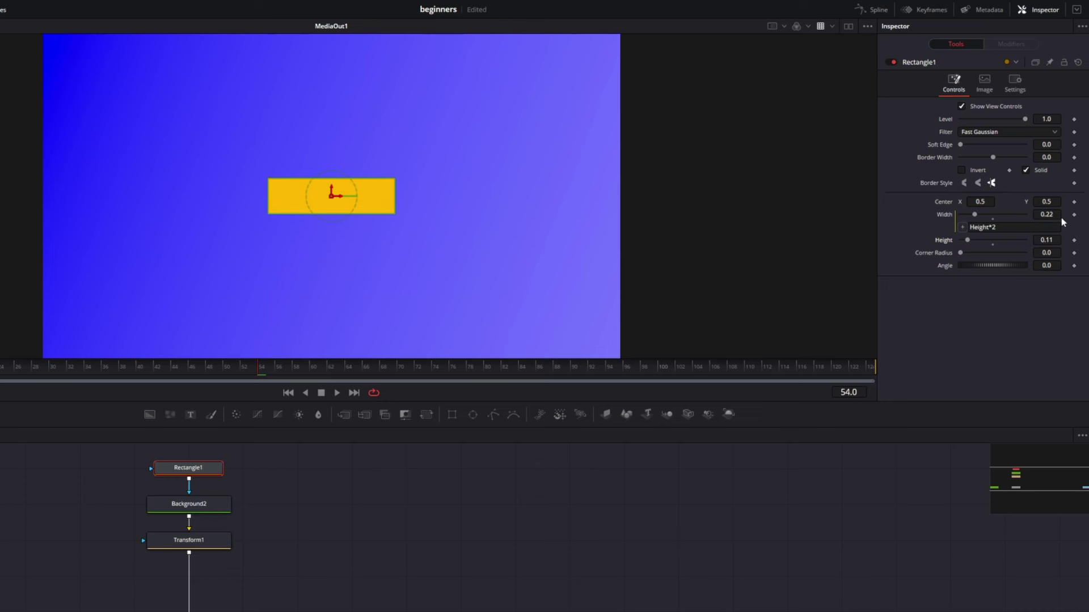
pyautogui.click(980, 240)
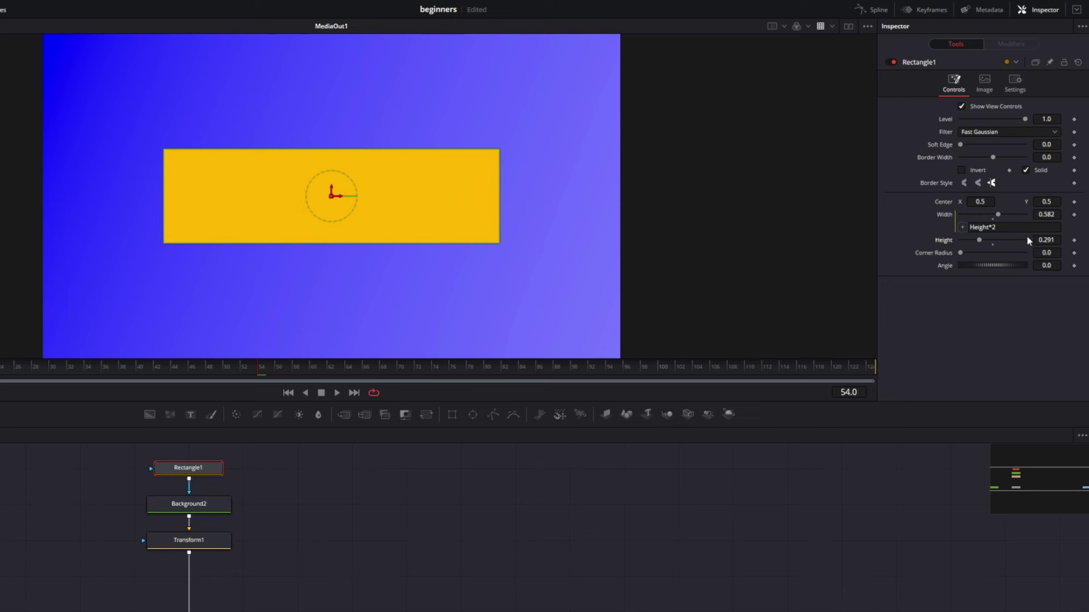
# Change Width's expression to Height/1.7 and shrink the square to Height 0.283
pyautogui.click(992, 227)
pyautogui.press('BackSpace')
pyautogui.write('/')
pyautogui.moveTo(961, 243); pyautogui.dragTo(967, 242)
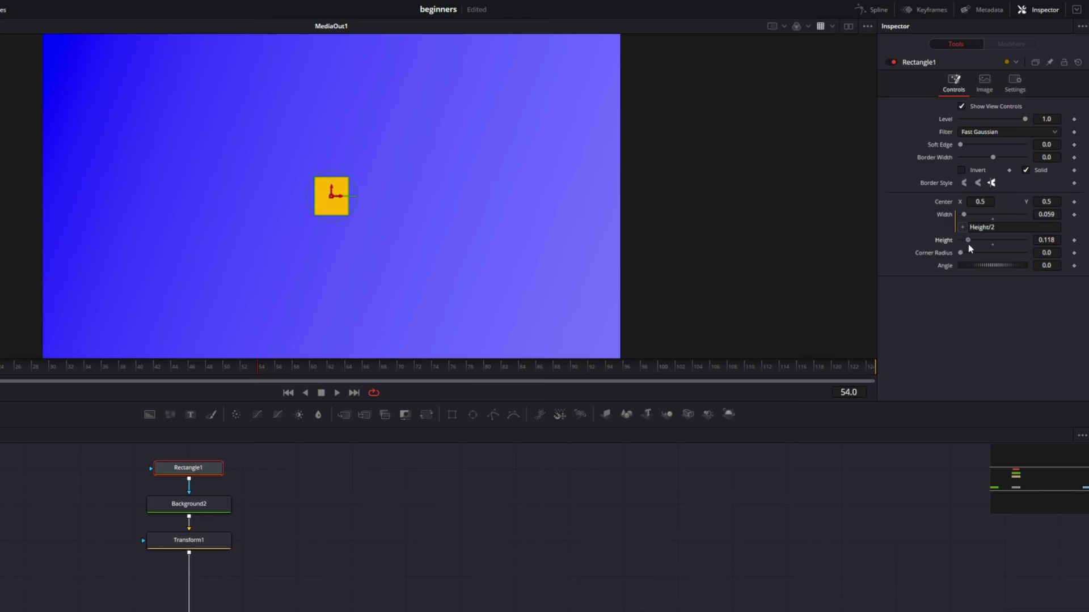
pyautogui.click(998, 228)
pyautogui.press('BackSpace')
pyautogui.write('1.7')
pyautogui.press('Return')
pyautogui.moveTo(967, 240); pyautogui.dragTo(985, 249)
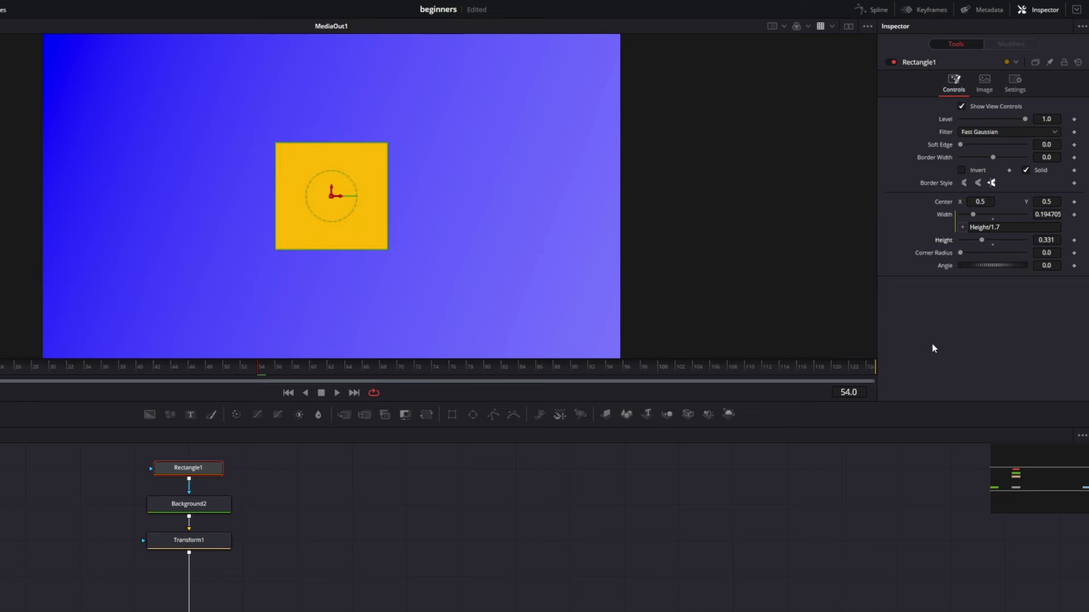
pyautogui.moveTo(983, 242); pyautogui.dragTo(979, 255)
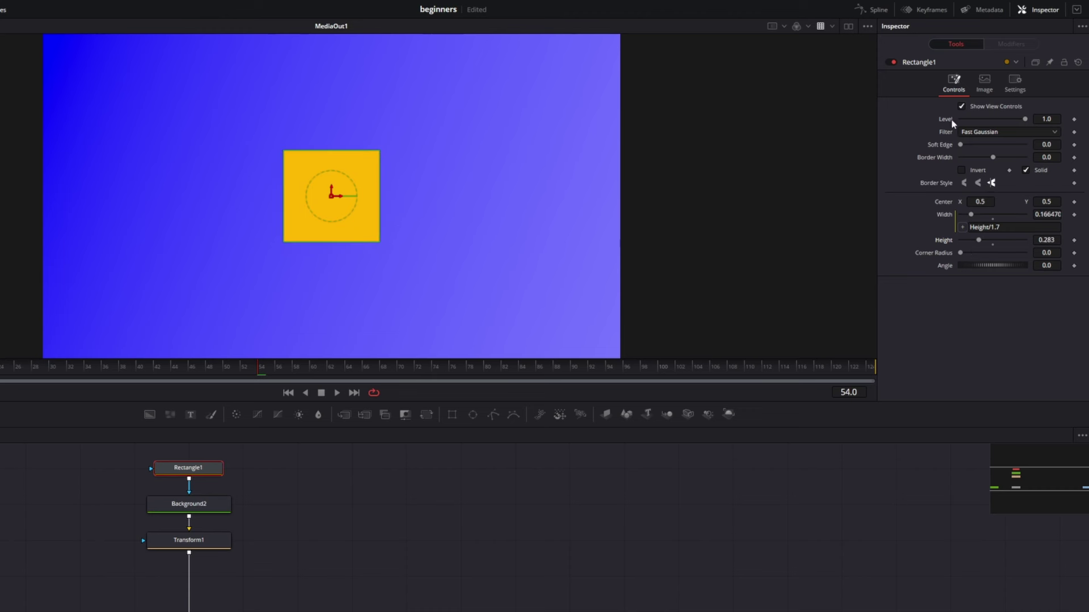
pyautogui.moveTo(1025, 119)
pyautogui.mouseDown()
pyautogui.moveTo(998, 120)
pyautogui.moveTo(1019, 121)
pyautogui.mouseUp()
# Give Level the expression Angle*60 by pick-whipping Angle, and save the project
pyautogui.rightClick(942, 122)
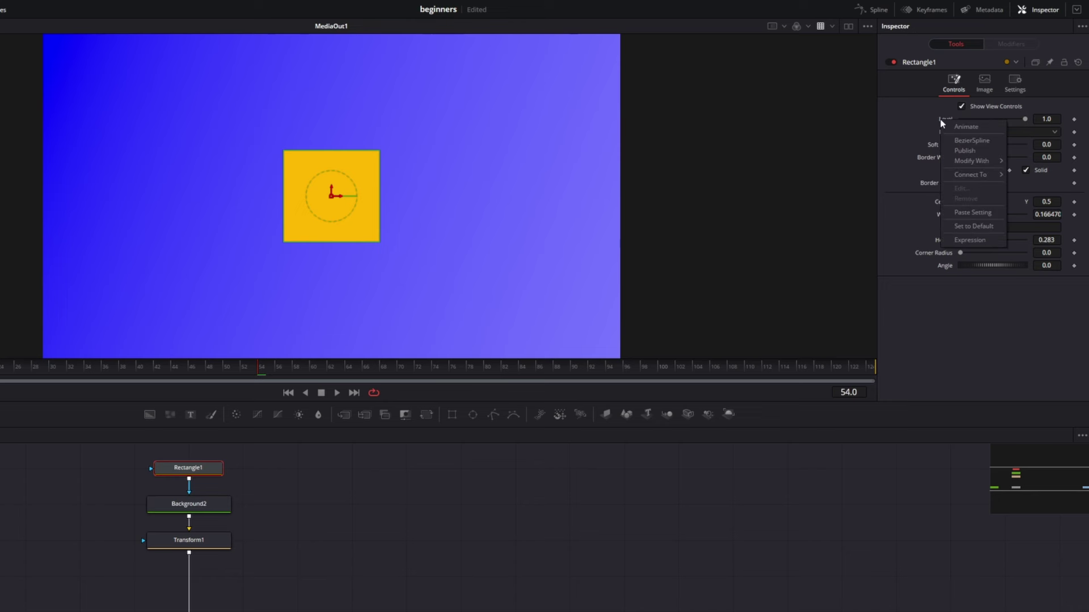
pyautogui.click(971, 247)
pyautogui.moveTo(963, 132); pyautogui.dragTo(943, 280)
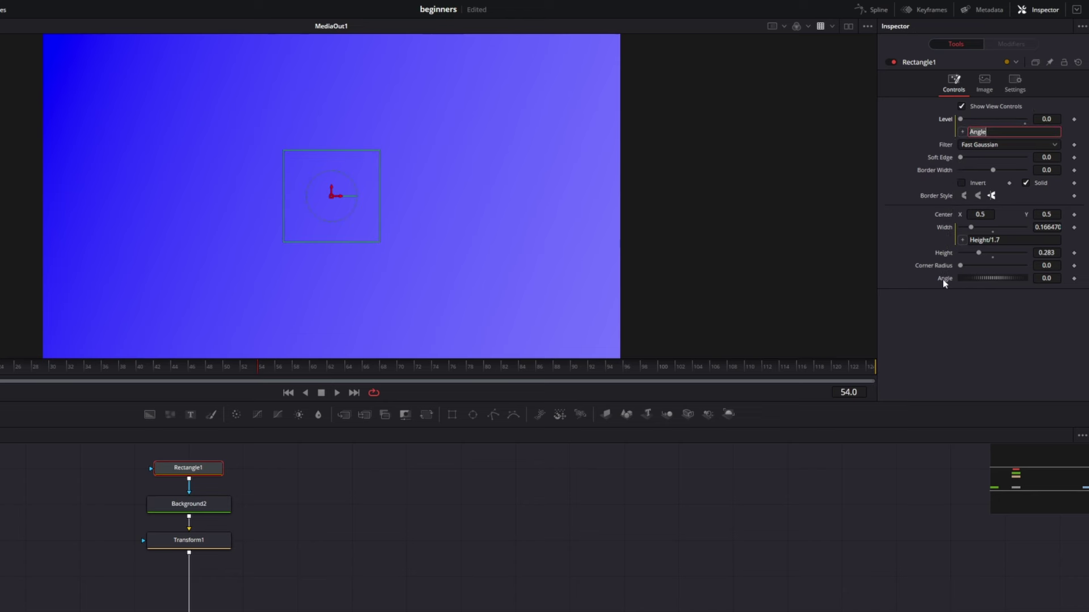
pyautogui.click(1002, 133)
pyautogui.hotkey('ctrl', 's')
pyautogui.write('60')
pyautogui.press('Tab')
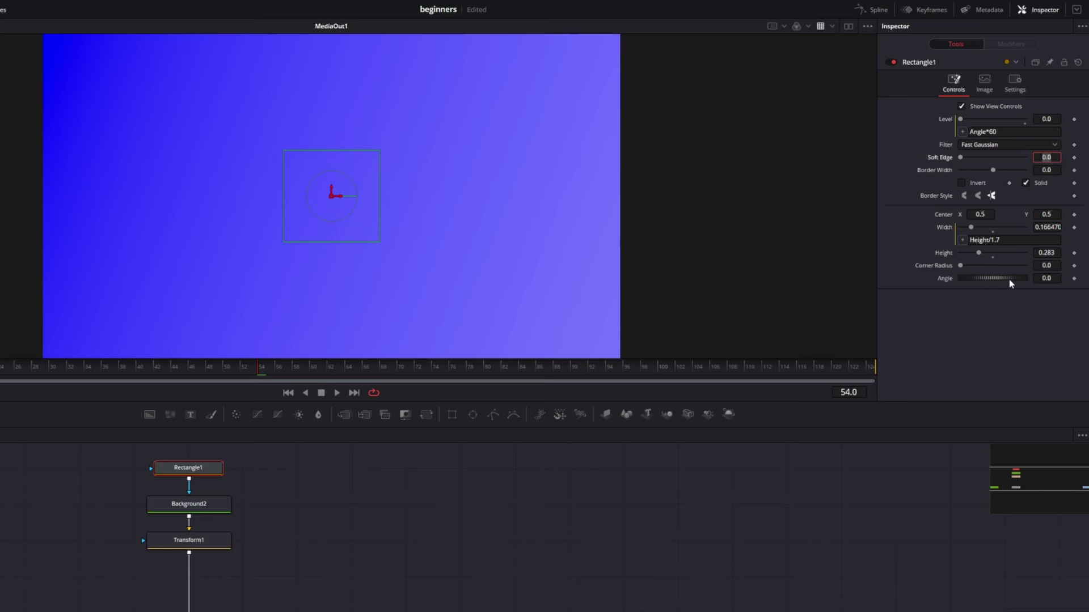
# Keyframe Rectangle1's Angle to 60 at around frame 40
pyautogui.moveTo(170, 368); pyautogui.dragTo(142, 372)
pyautogui.click(1051, 279)
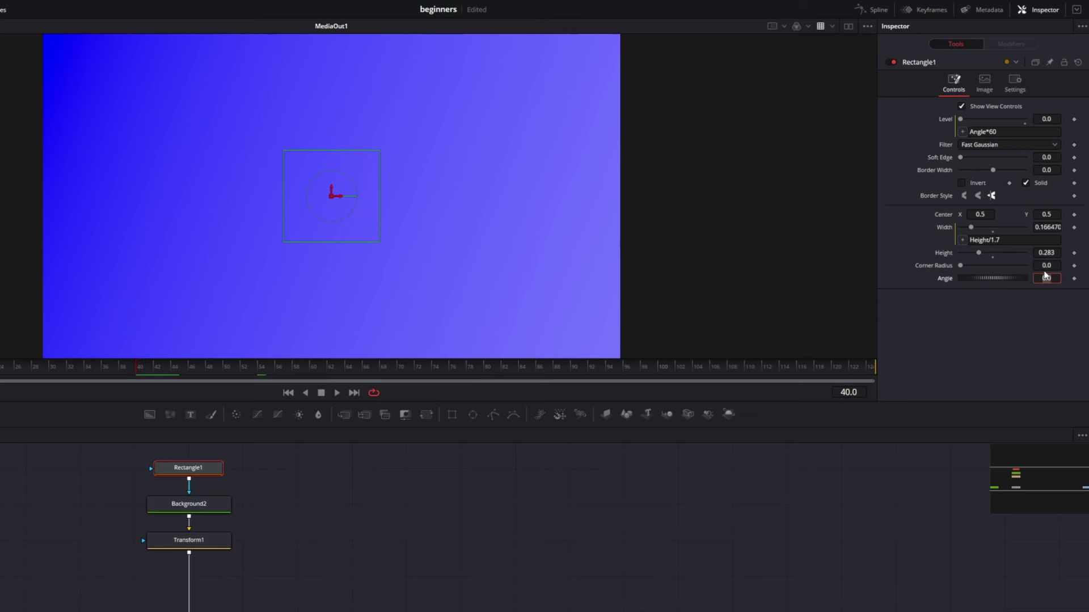
pyautogui.write('60')
pyautogui.press('Tab')
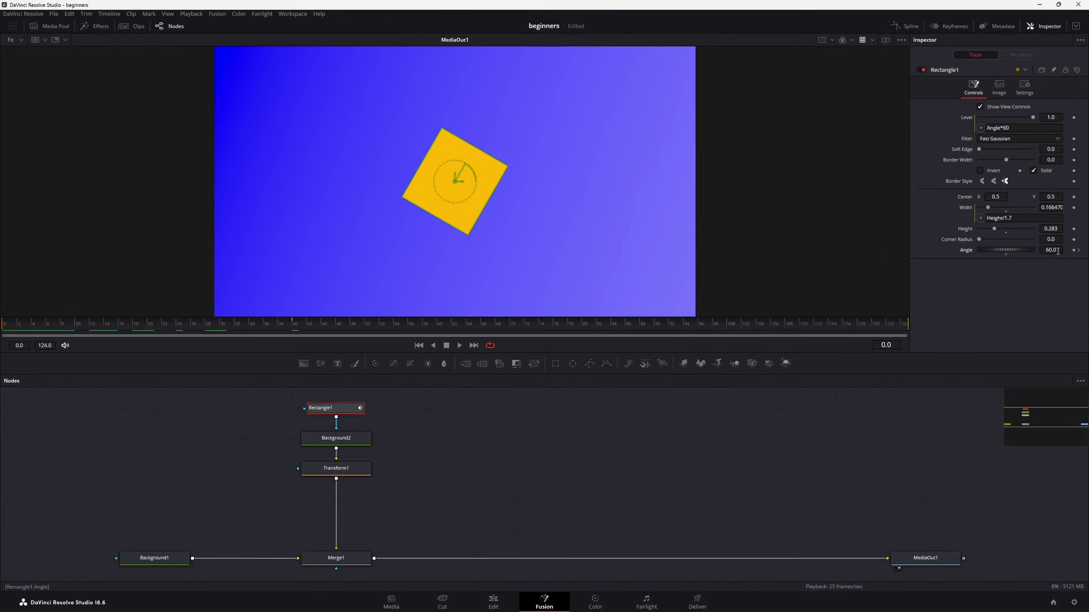
# Keyframe Angle to 0 at the first frame
pyautogui.click(1057, 250)
pyautogui.write('0')
pyautogui.press('Tab')
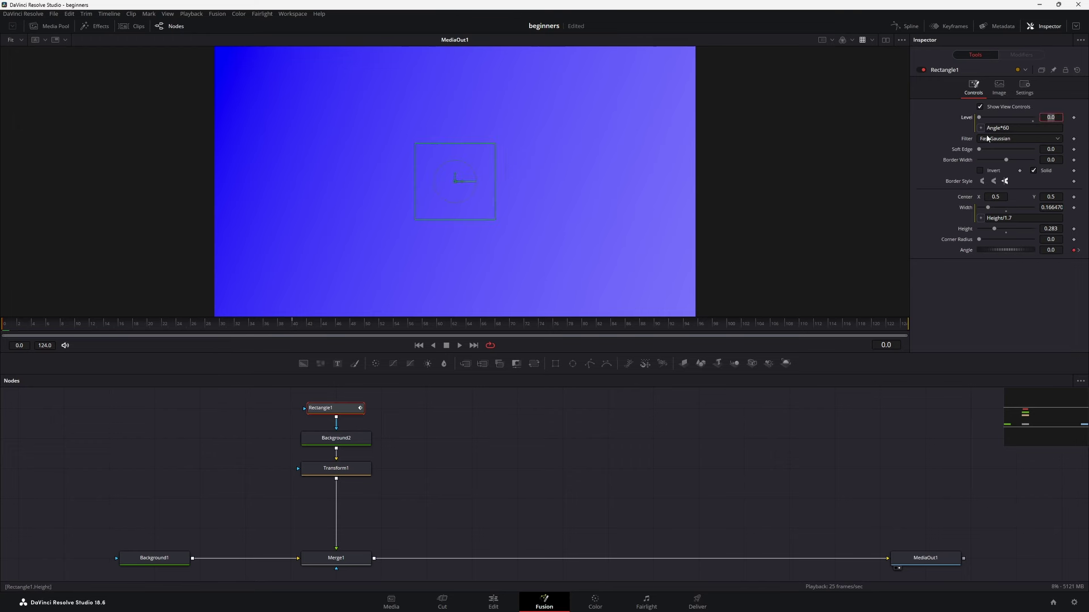
pyautogui.click(901, 26)
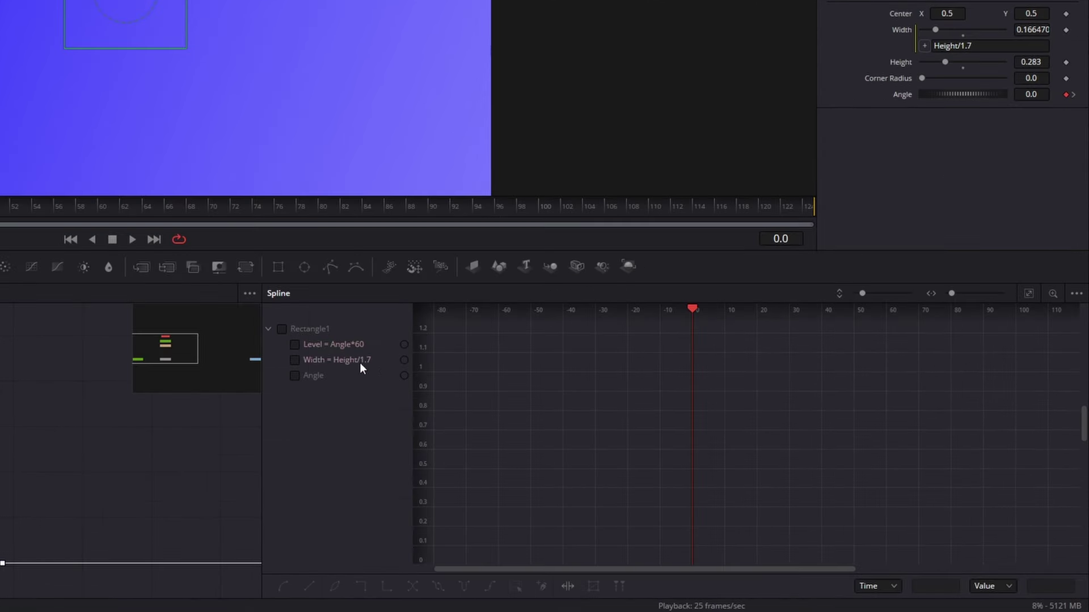
# Smooth the Angle keyframes into an S-curve and lengthen its ease-in in the Spline editor
pyautogui.click(295, 376)
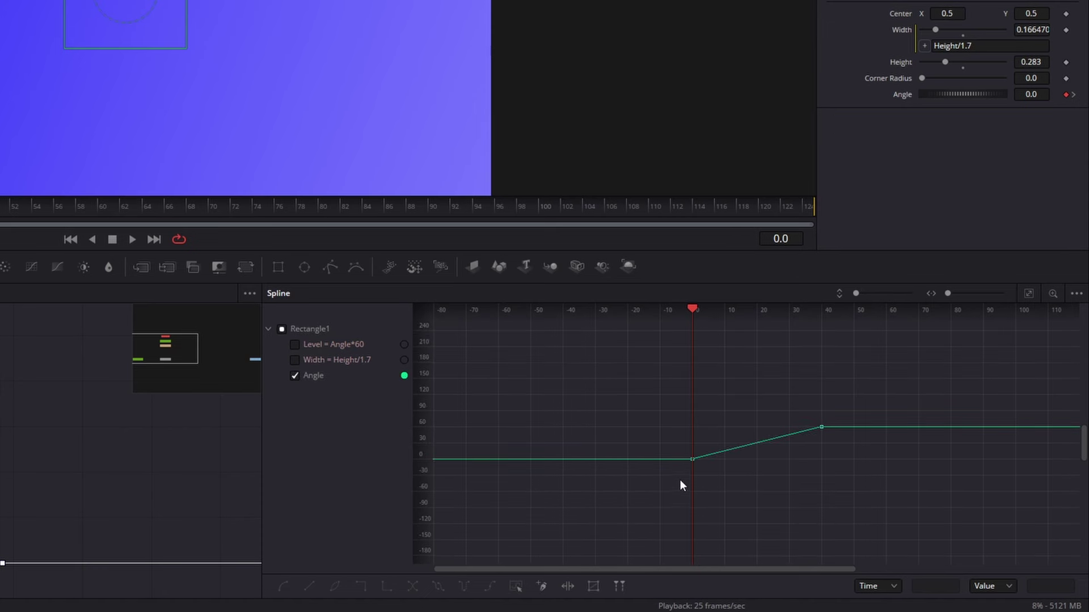
pyautogui.click(1029, 293)
pyautogui.moveTo(1052, 327)
pyautogui.mouseDown()
pyautogui.moveTo(489, 531)
pyautogui.moveTo(465, 556)
pyautogui.mouseUp()
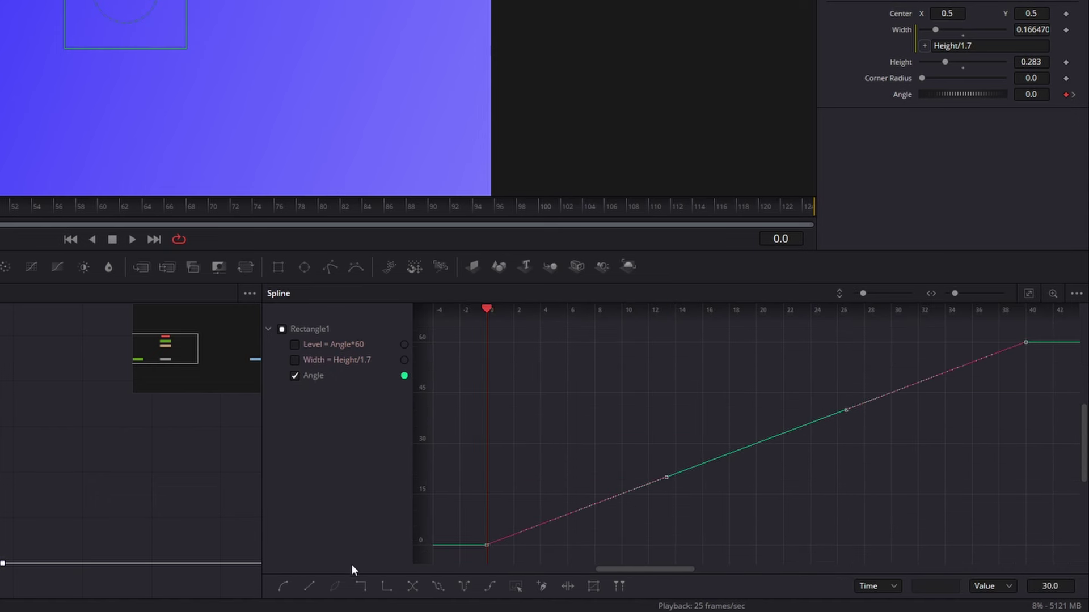
pyautogui.click(281, 586)
pyautogui.moveTo(845, 343); pyautogui.dragTo(603, 342)
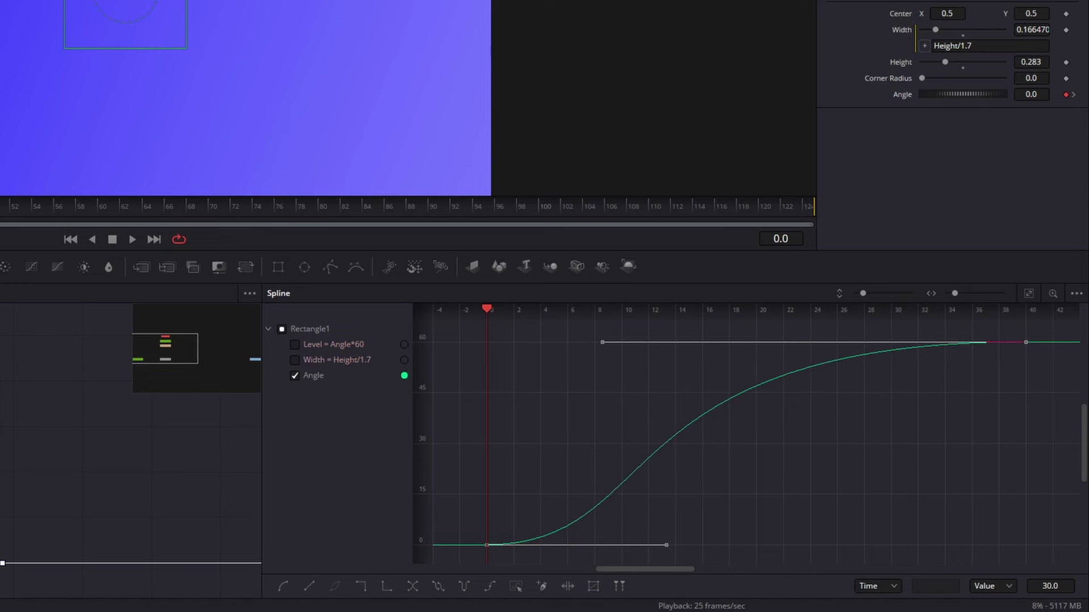
pyautogui.hotkey('shift', '3')
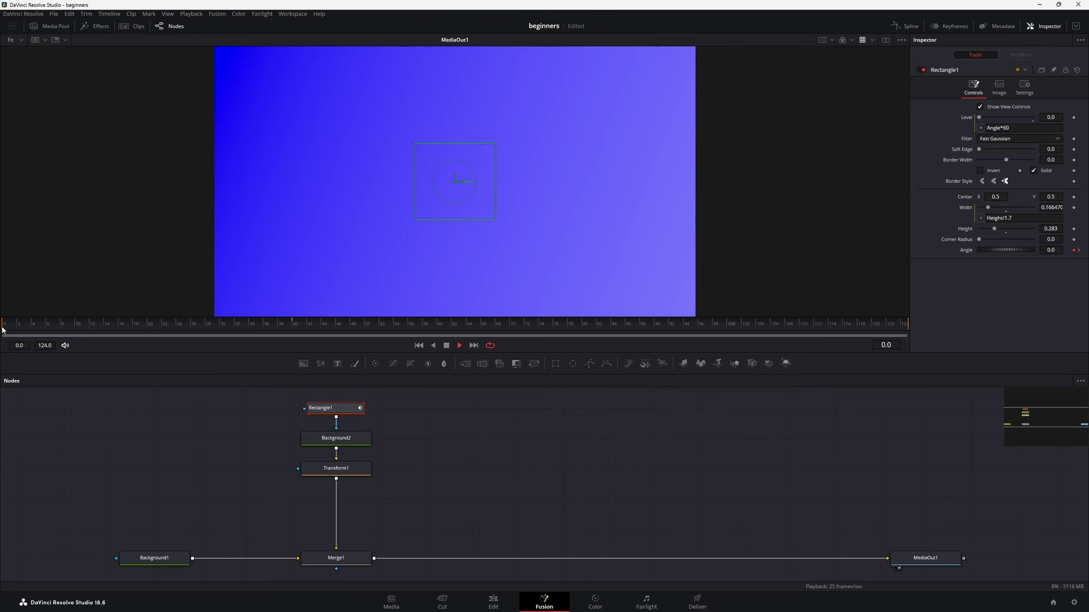
# At frame 12, change the Level expression from Angle*60 to Angle/60
pyautogui.press('space')
pyautogui.moveTo(110, 324); pyautogui.dragTo(92, 339)
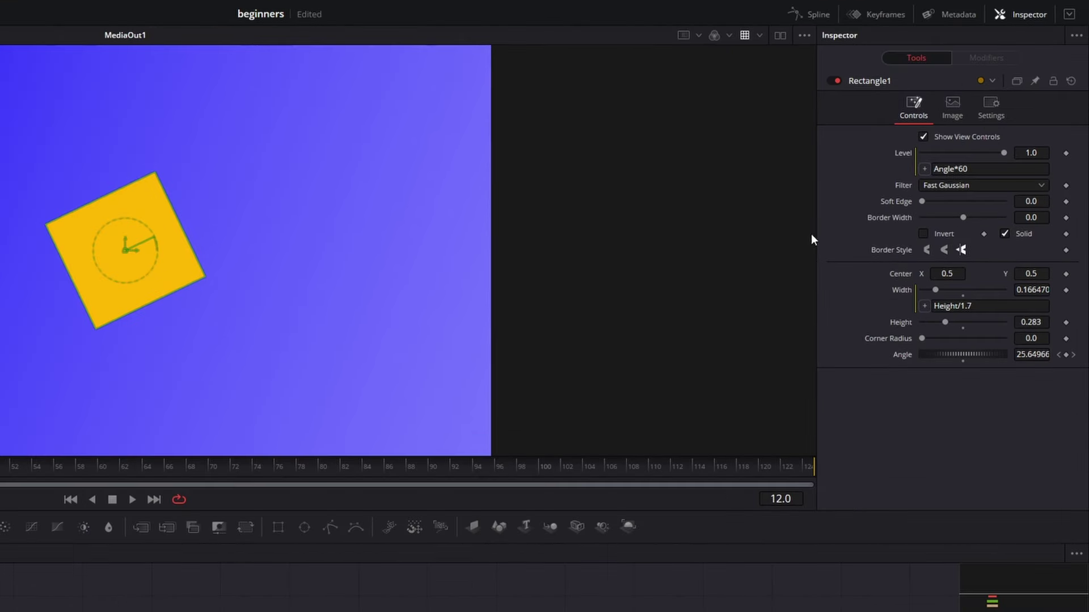
pyautogui.click(964, 168)
pyautogui.press('Left')
pyautogui.press('Left')
pyautogui.press('BackSpace')
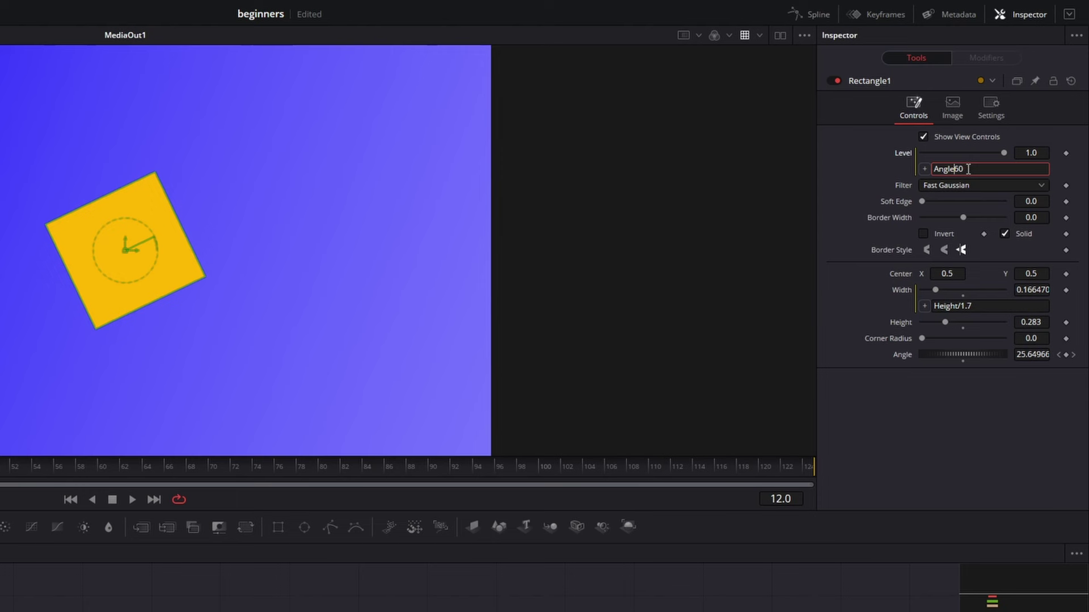
pyautogui.write('/')
pyautogui.press('Tab')
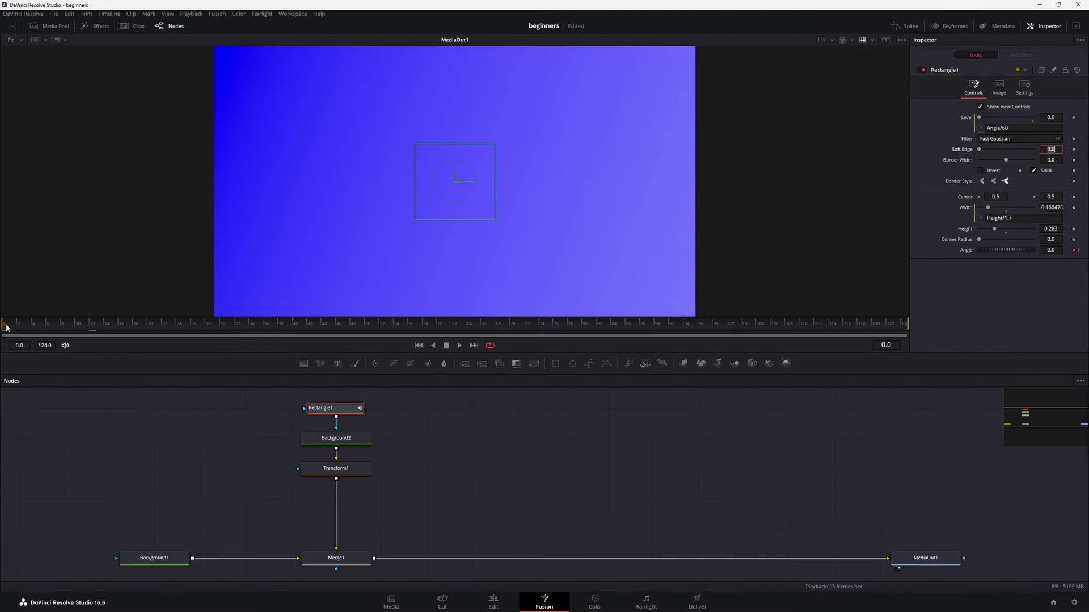
# Save, play back to check the fade-in, then select the rectangle, background and transform nodes
pyautogui.hotkey('ctrl', 's')
pyautogui.click(459, 345)
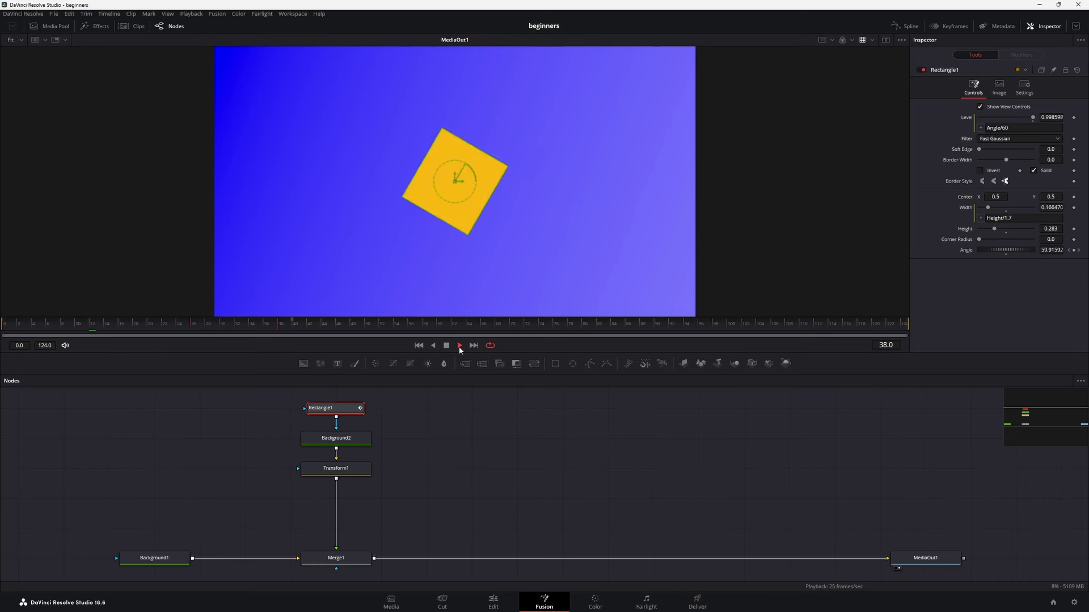
pyautogui.press('space')
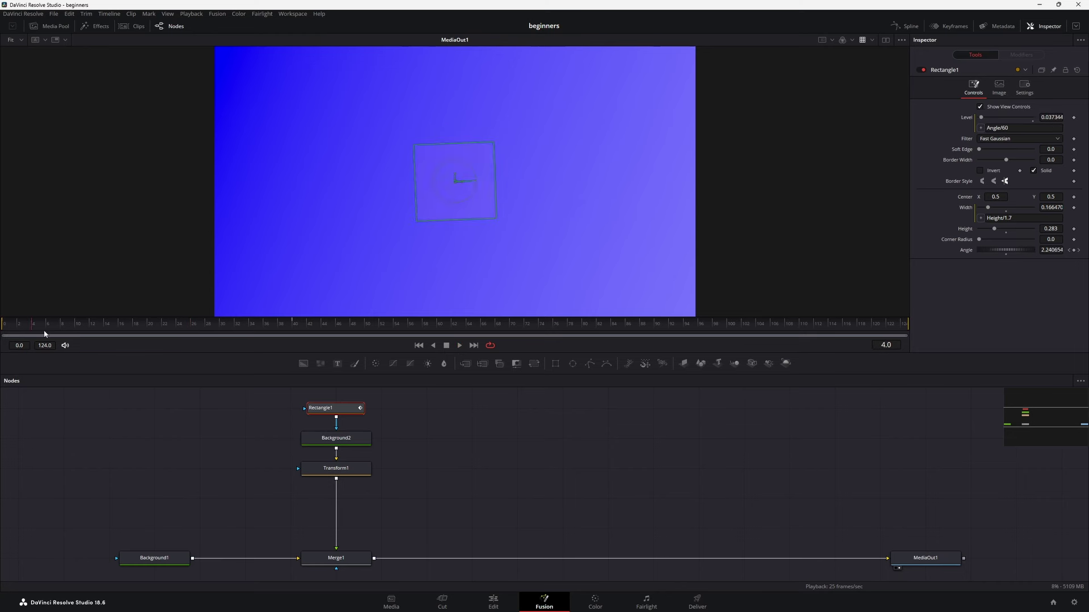
pyautogui.moveTo(288, 350)
pyautogui.mouseDown()
pyautogui.moveTo(335, 351)
pyautogui.moveTo(307, 345)
pyautogui.mouseUp()
pyautogui.click(414, 435)
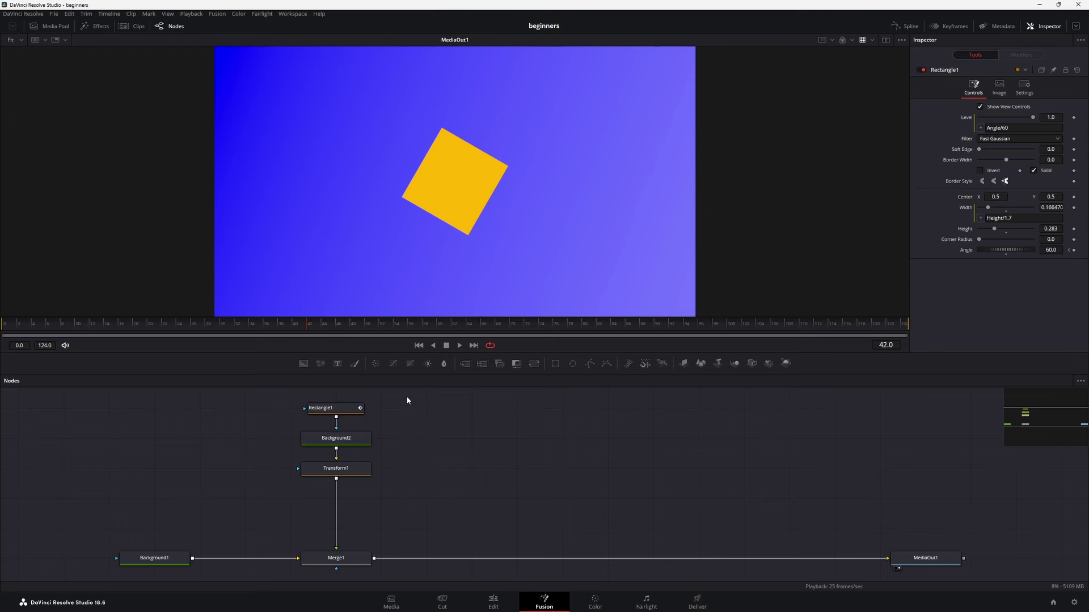
pyautogui.moveTo(407, 401); pyautogui.dragTo(346, 476)
# Copy-paste the Rectangle1/Background2/Transform1 chain and join Transform1_1 onto Transform1 as Merge2
pyautogui.rightClick(350, 474)
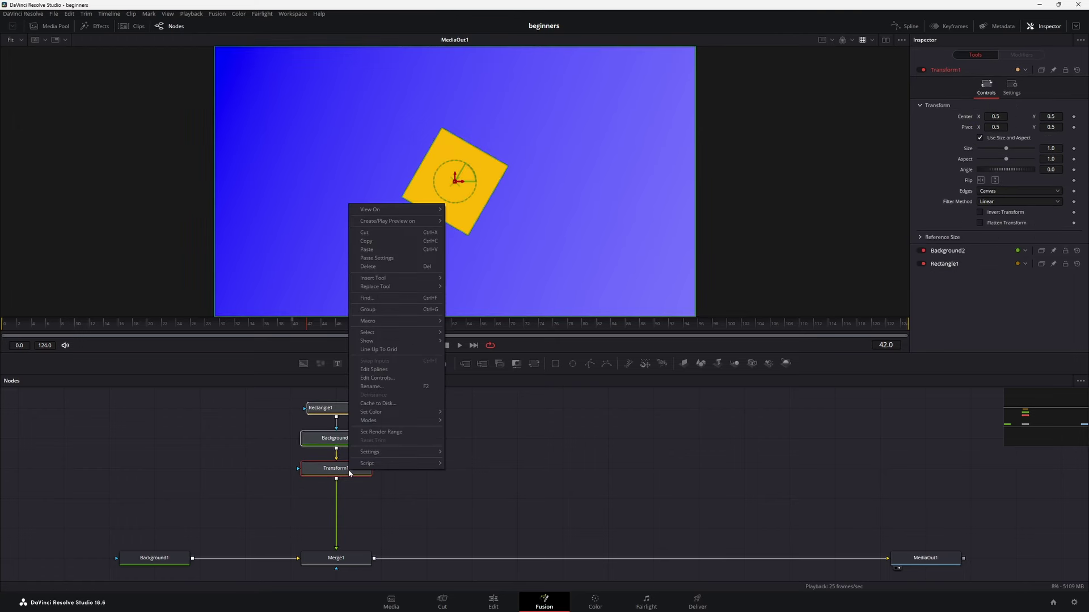
pyautogui.click(406, 241)
pyautogui.rightClick(471, 430)
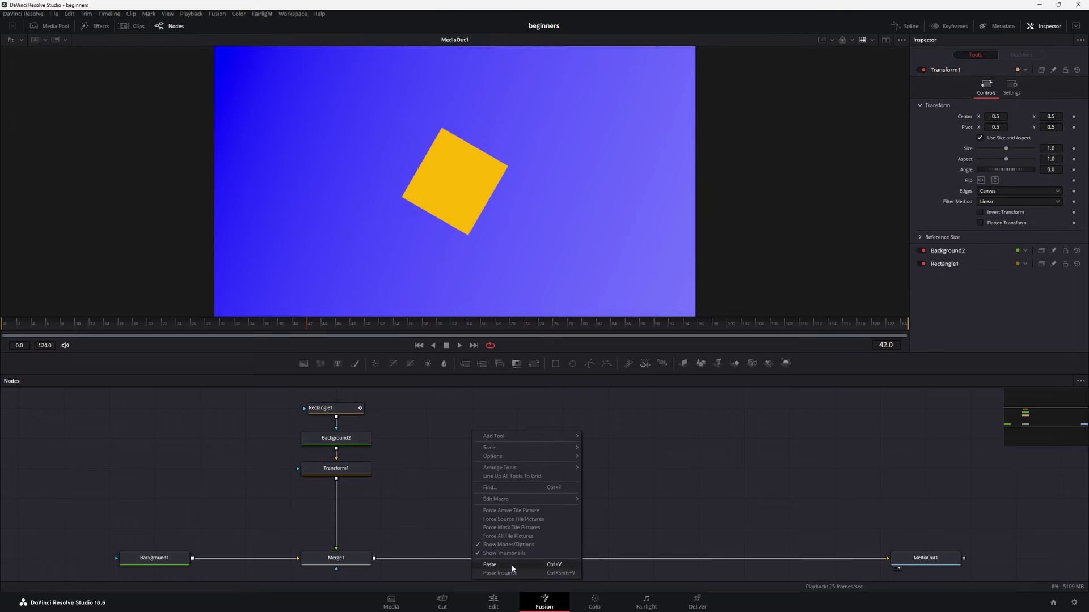
pyautogui.click(560, 509)
pyautogui.moveTo(488, 439)
pyautogui.mouseDown()
pyautogui.moveTo(487, 470)
pyautogui.moveTo(340, 553)
pyautogui.moveTo(454, 559)
pyautogui.mouseUp()
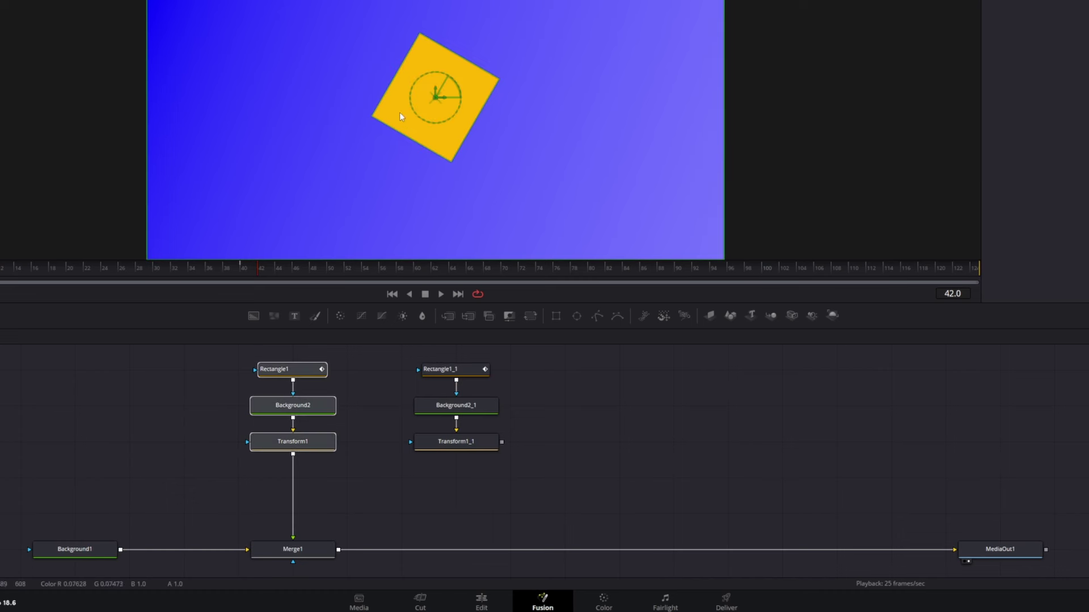
pyautogui.moveTo(502, 442); pyautogui.dragTo(293, 456)
pyautogui.moveTo(567, 442); pyautogui.dragTo(302, 482)
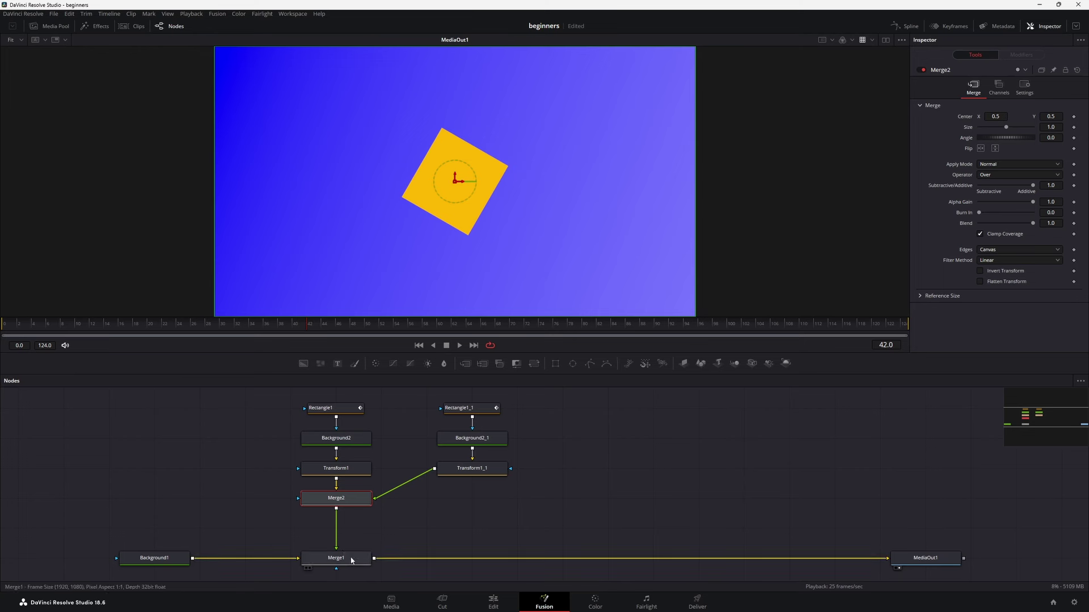
# Move the second yellow square (Rectangle1_1) right so it sits beside the first
pyautogui.click(479, 411)
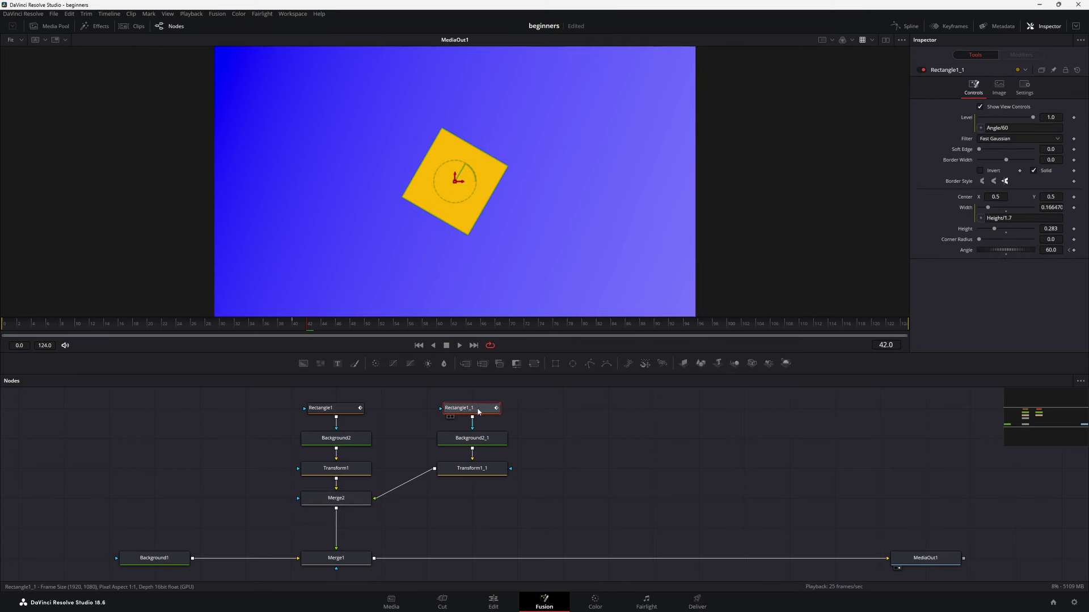
pyautogui.moveTo(464, 182); pyautogui.dragTo(537, 190)
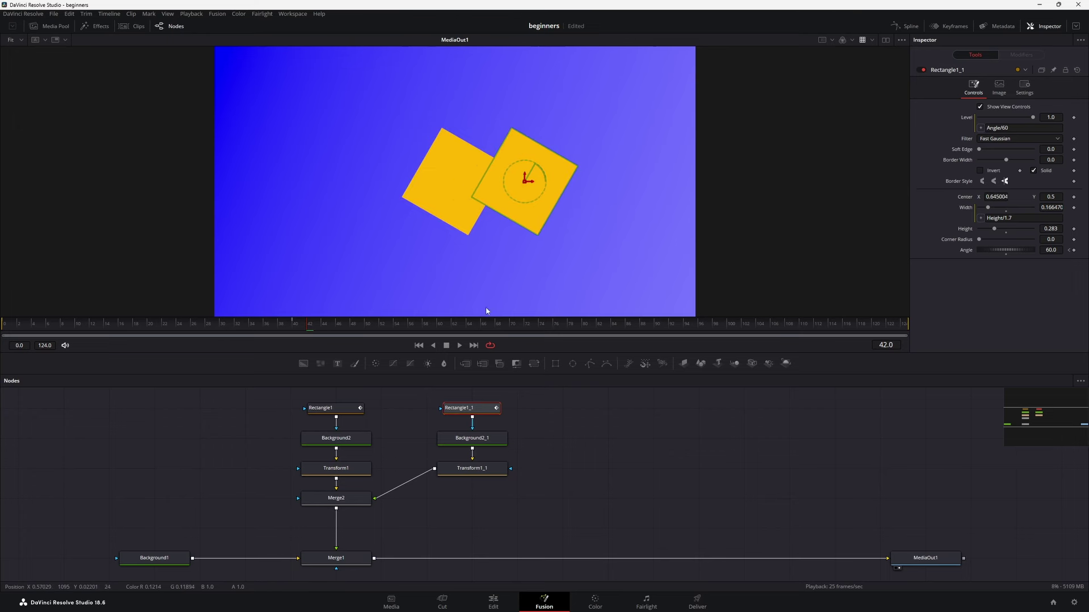
pyautogui.click(479, 203)
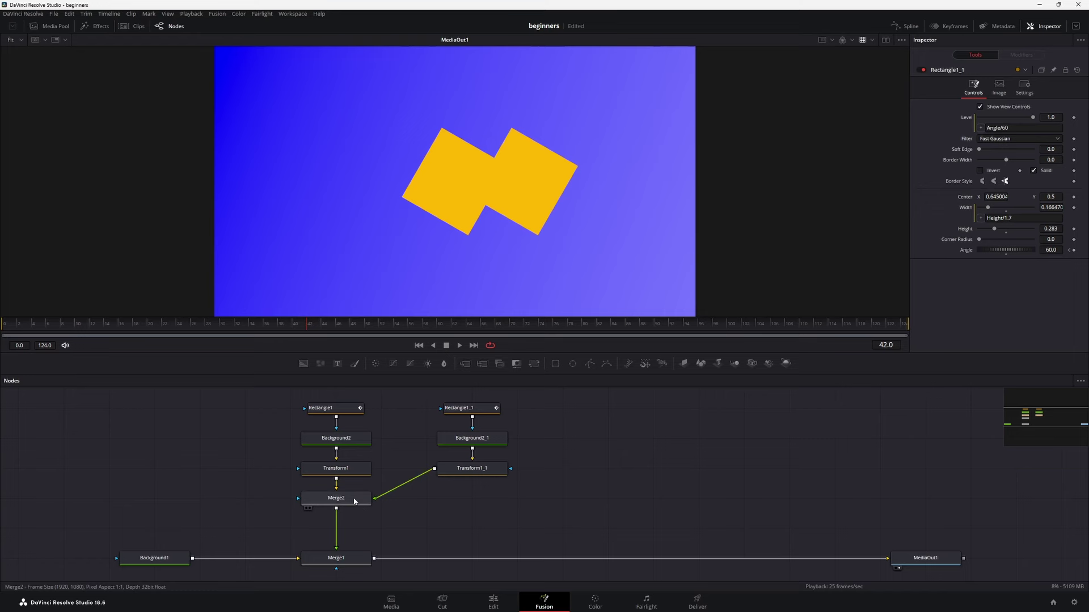
# Set Merge2's Apply Mode to Screen and its Operator to Disjoint
pyautogui.click(355, 501)
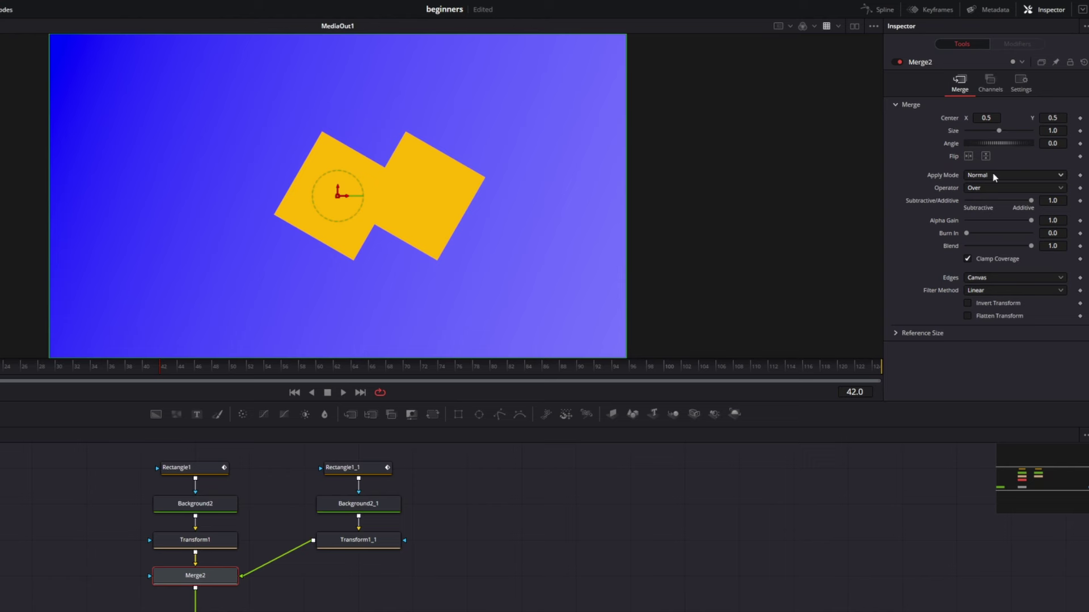
pyautogui.click(993, 176)
pyautogui.click(987, 196)
pyautogui.click(987, 188)
pyautogui.click(988, 259)
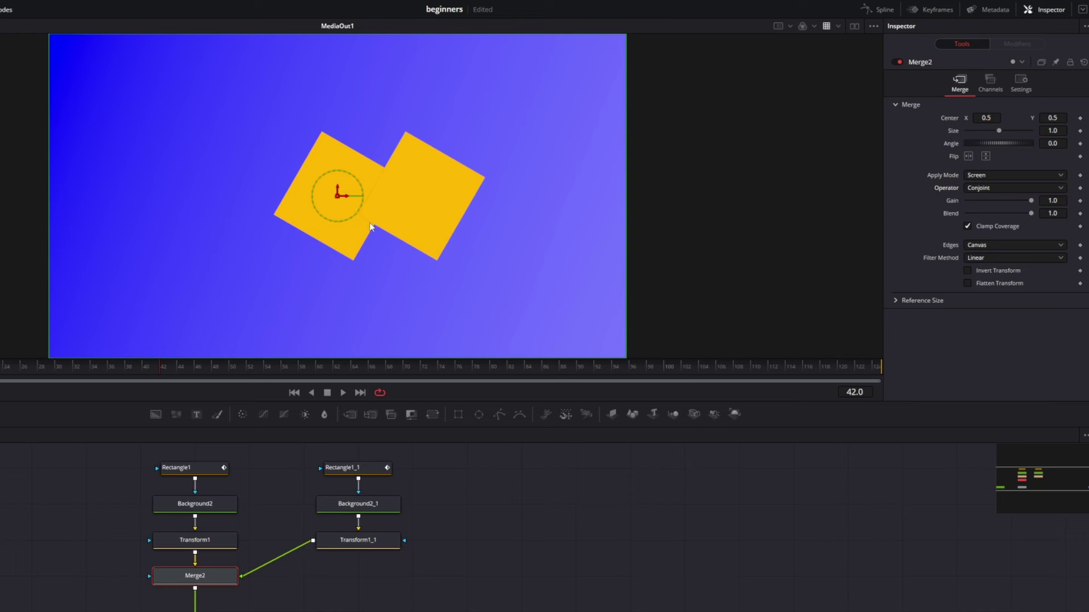
pyautogui.scroll(5, 365, 237)
pyautogui.click(995, 187)
pyautogui.click(987, 270)
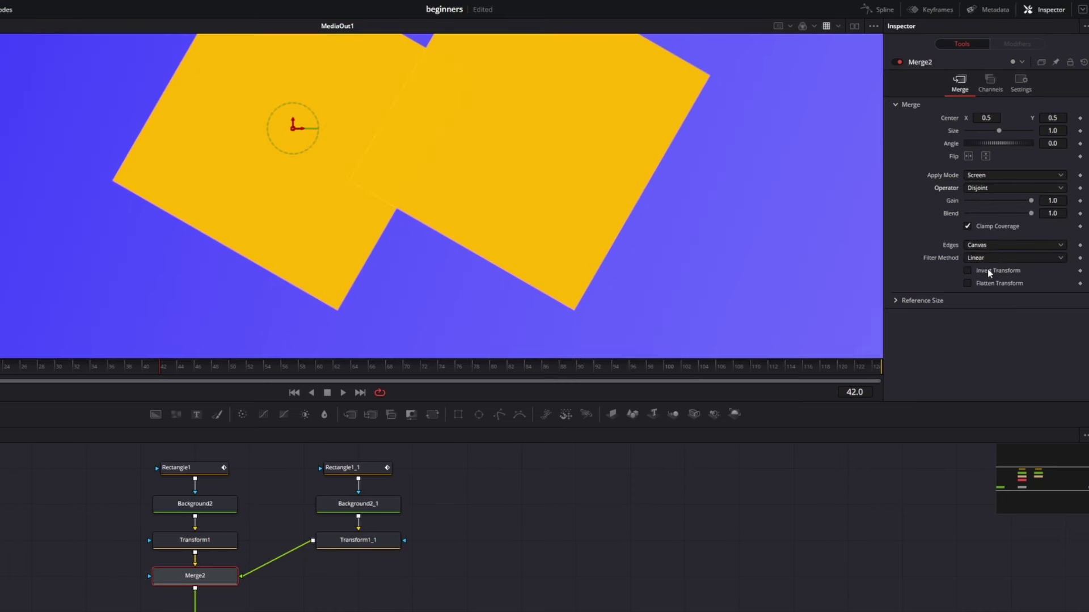
# Set the viewer zoom to Fit and select Transform1_1
pyautogui.click(13, 40)
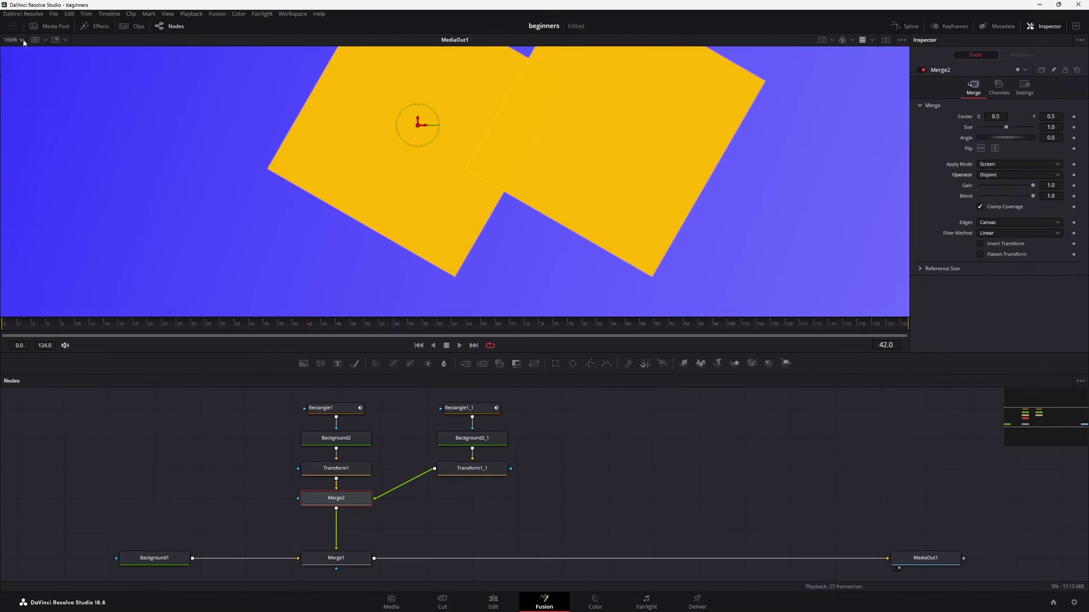
pyautogui.click(16, 52)
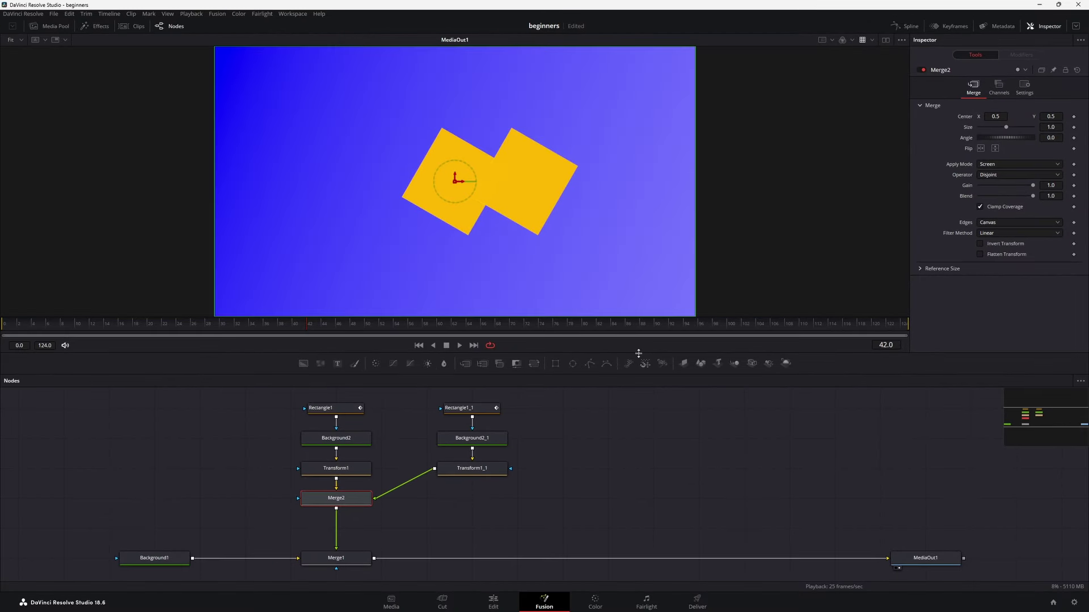
pyautogui.click(455, 469)
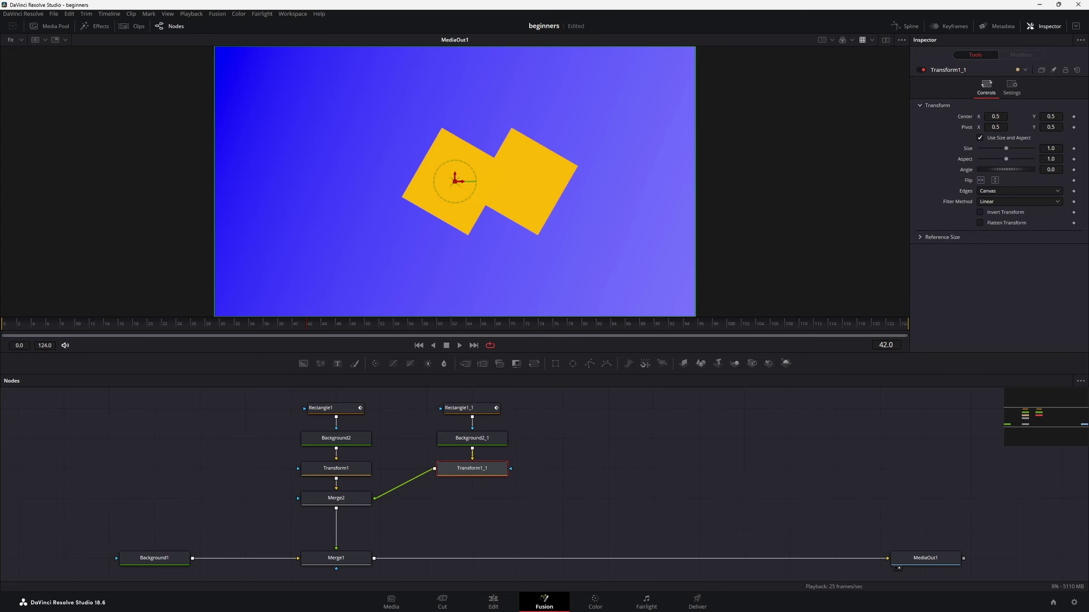
# Pin Transform1's controls in the Inspector, then select Transform1_1
pyautogui.click(348, 471)
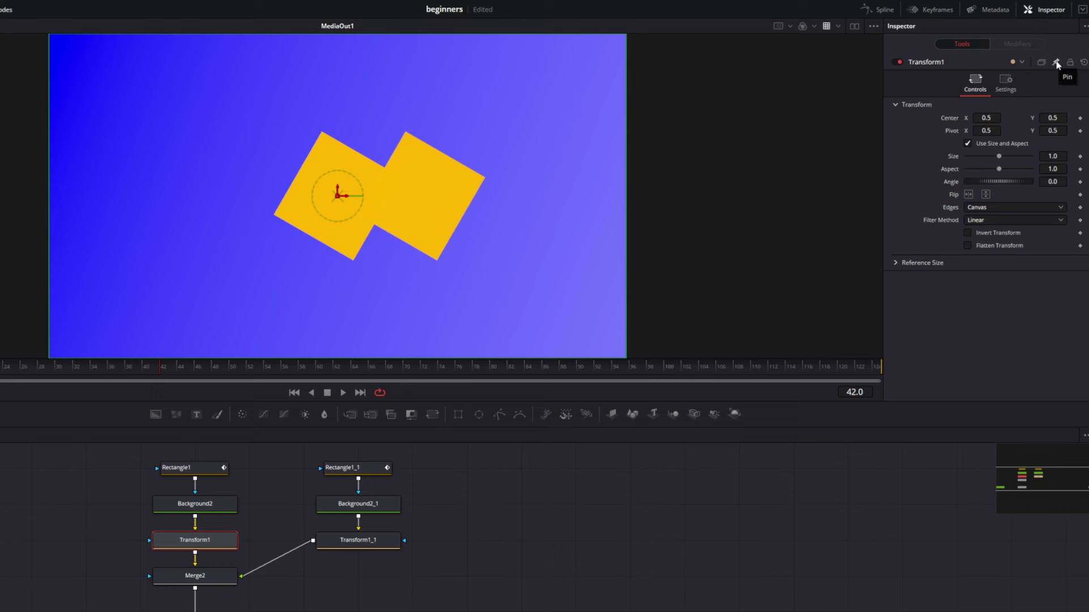
pyautogui.click(1056, 63)
pyautogui.click(202, 507)
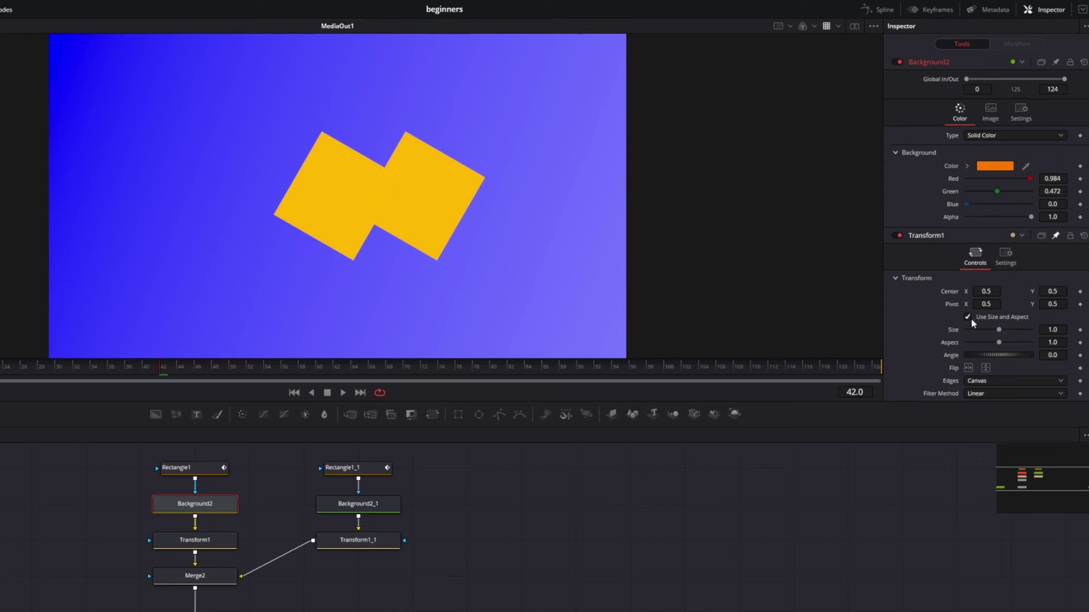
pyautogui.click(365, 542)
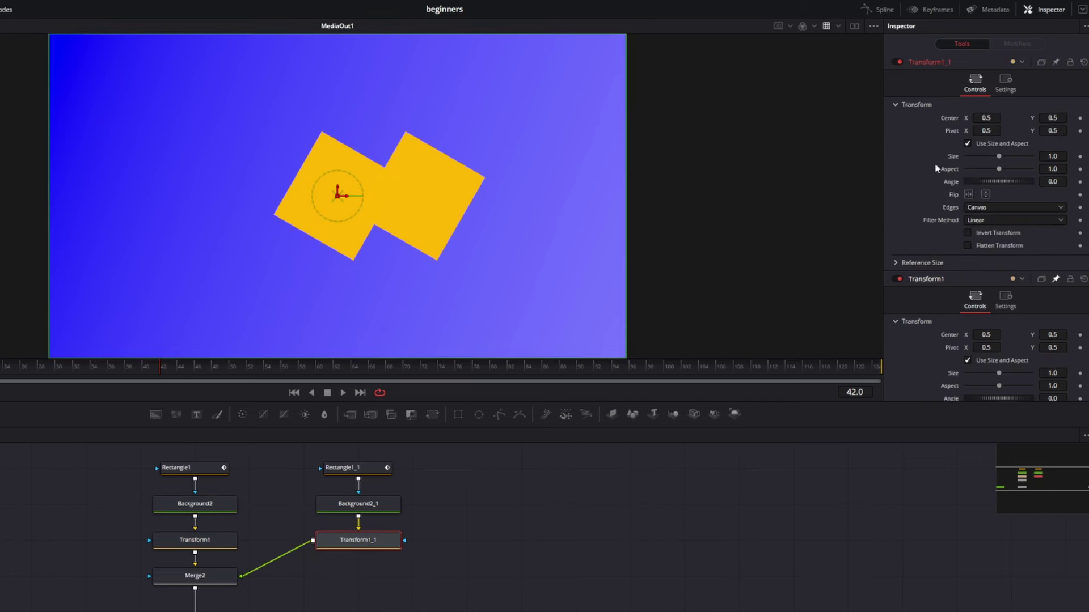
# Give Transform1_1's Size the expression Transform1.Size/1.5, making it 0.666666
pyautogui.rightClick(952, 161)
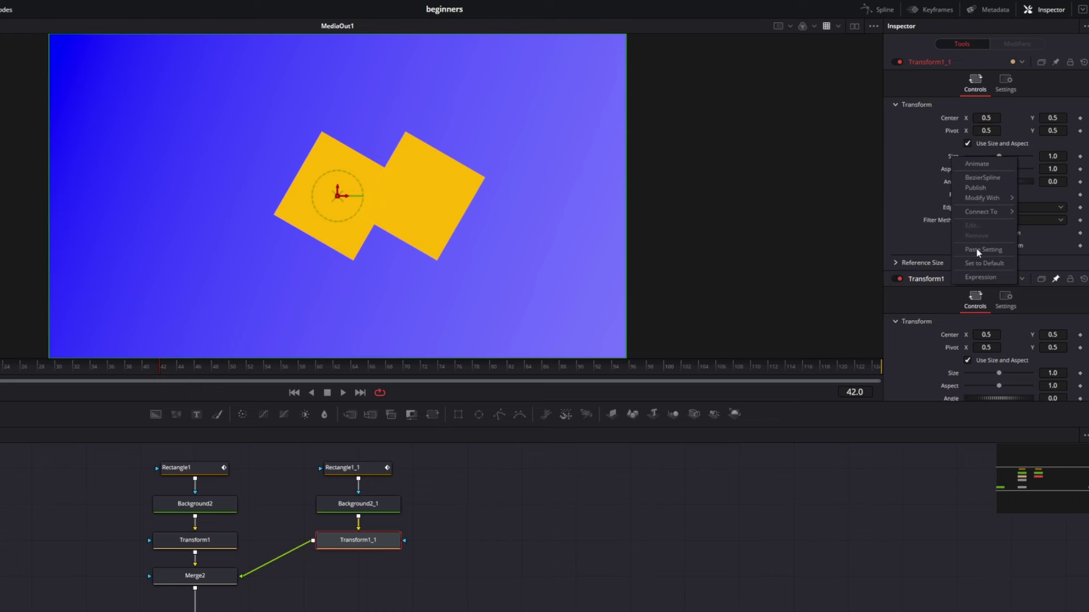
pyautogui.click(977, 277)
pyautogui.moveTo(968, 168)
pyautogui.mouseDown()
pyautogui.moveTo(950, 387)
pyautogui.moveTo(997, 402)
pyautogui.mouseUp()
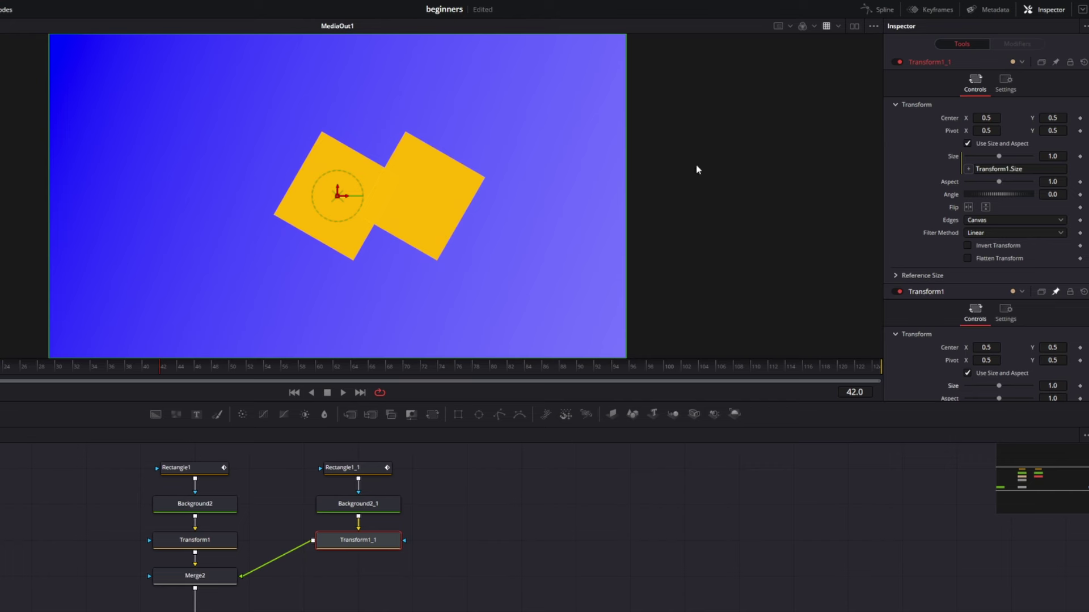
pyautogui.click(1033, 170)
pyautogui.press('Tab')
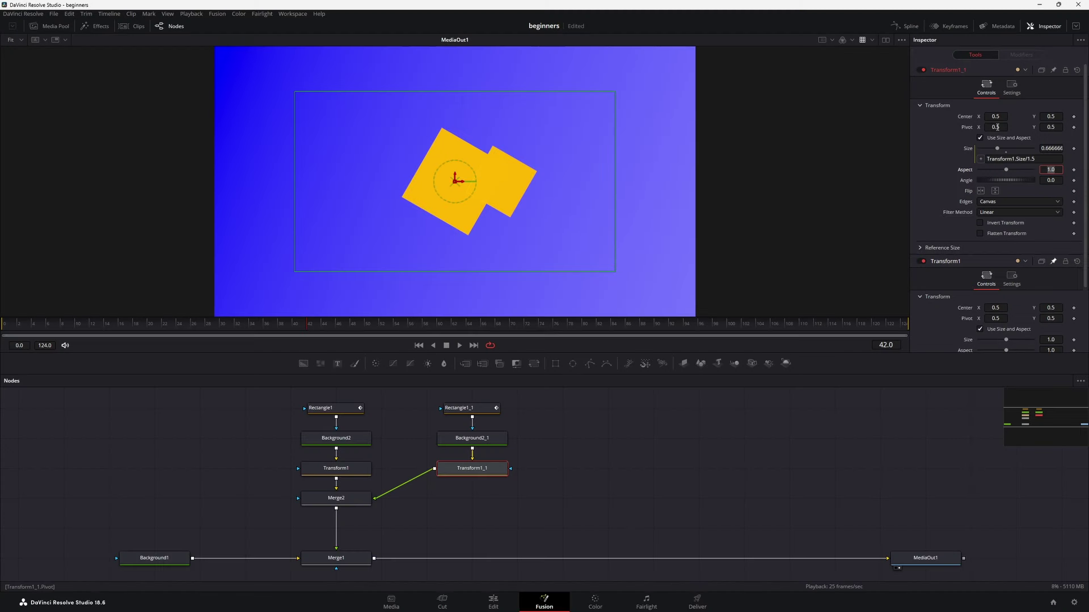
# Shift Transform1_1's Pivot X right to about 0.86 and Transform1's left to about 0.146
pyautogui.moveTo(455, 180); pyautogui.dragTo(609, 182)
pyautogui.click(336, 468)
pyautogui.moveTo(995, 127)
pyautogui.mouseDown()
pyautogui.moveTo(963, 127)
pyautogui.moveTo(994, 127)
pyautogui.mouseUp()
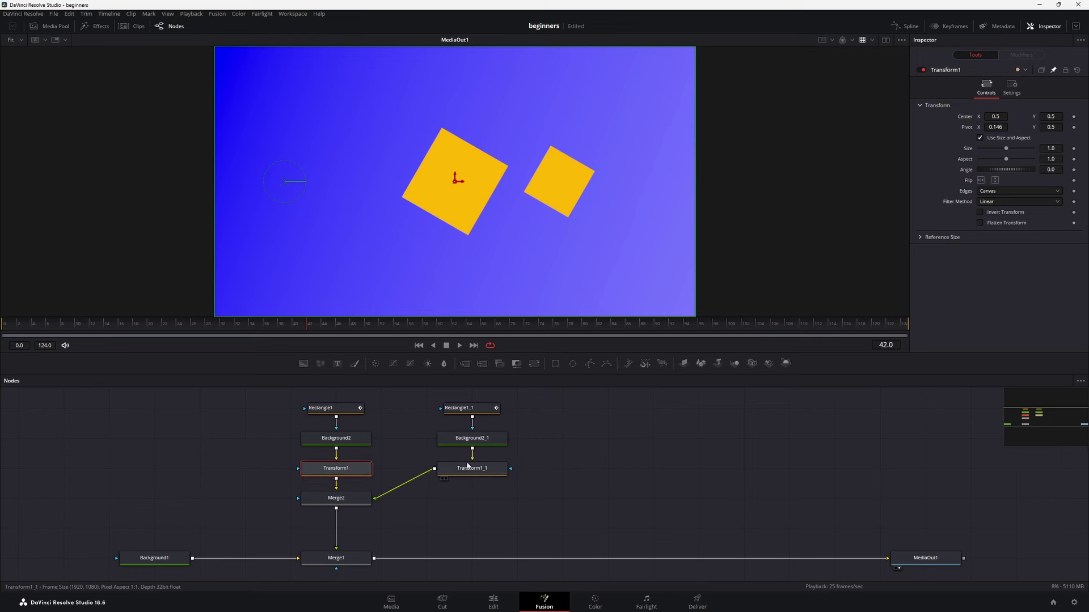
# Show Transform1_1's controls above Transform1's and move the playhead to frame 32
pyautogui.click(488, 470)
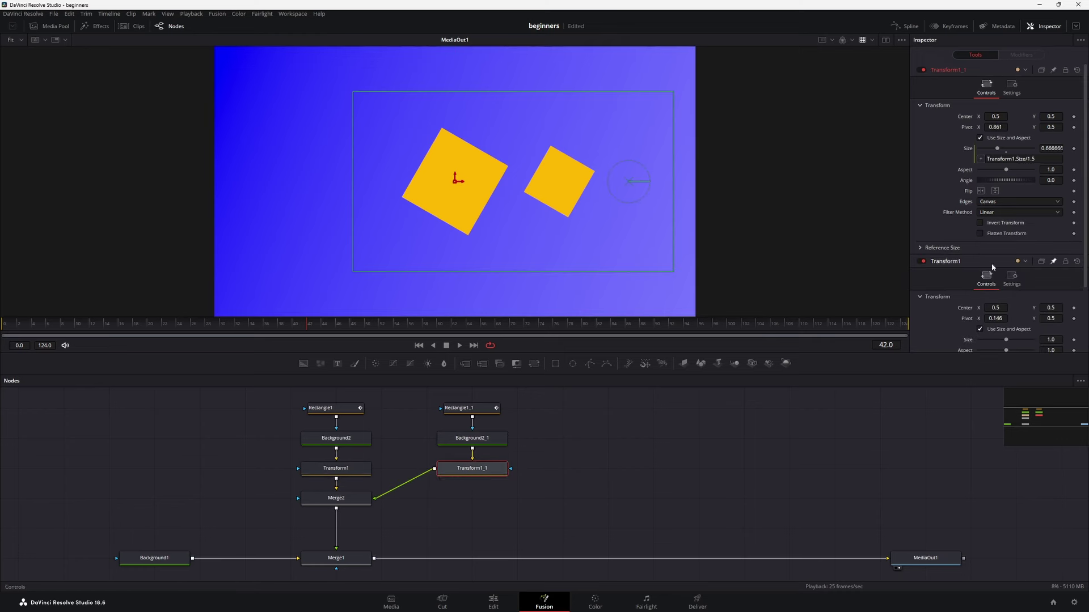
pyautogui.scroll(-2, 1002, 298)
pyautogui.scroll(-2, 1026, 268)
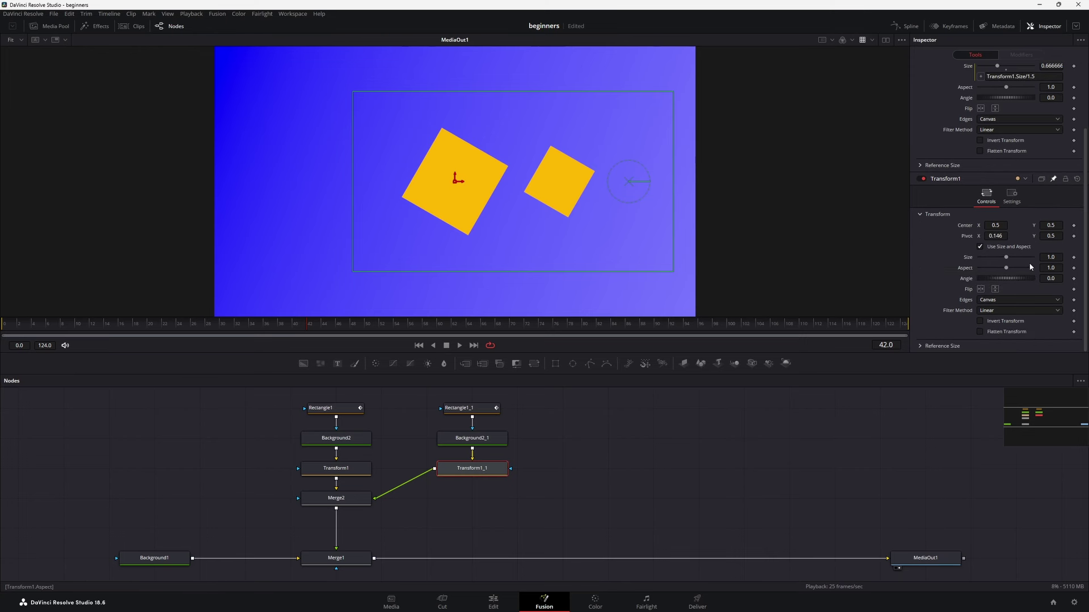
pyautogui.moveTo(263, 322)
pyautogui.mouseDown()
pyautogui.moveTo(311, 327)
pyautogui.moveTo(242, 330)
pyautogui.mouseUp()
# Keyframe Transform1's Size at 1.0 on frame 32 and at 0 on frame 0
pyautogui.click(1073, 258)
pyautogui.press('Home')
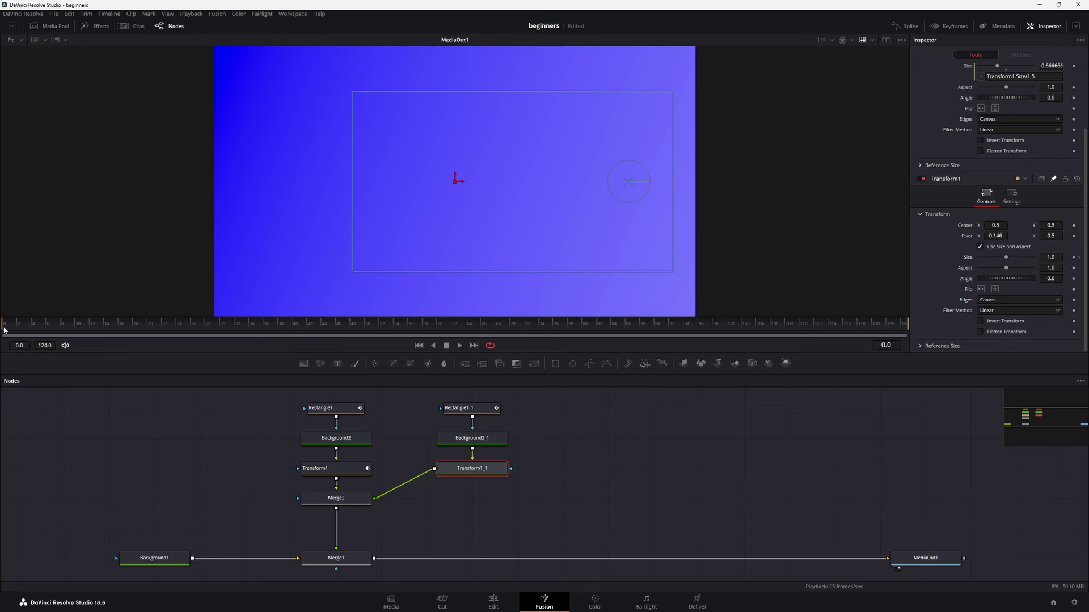
pyautogui.moveTo(1006, 258); pyautogui.dragTo(900, 300)
# In the Spline editor, hide both Angle curves, fit the Size curve and adjust its keys
pyautogui.click(905, 27)
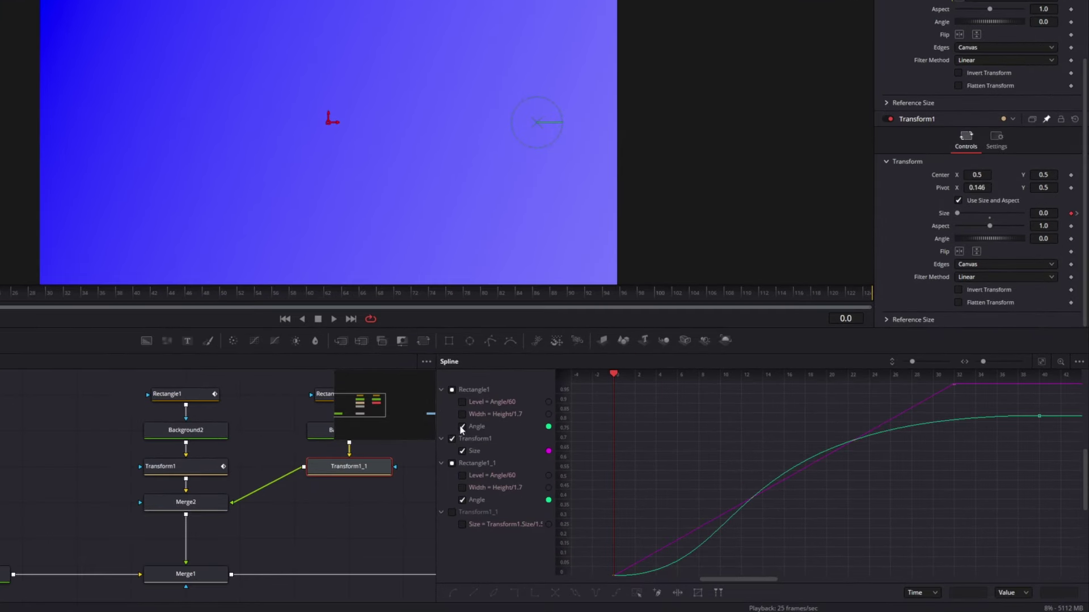
pyautogui.click(566, 436)
pyautogui.click(462, 499)
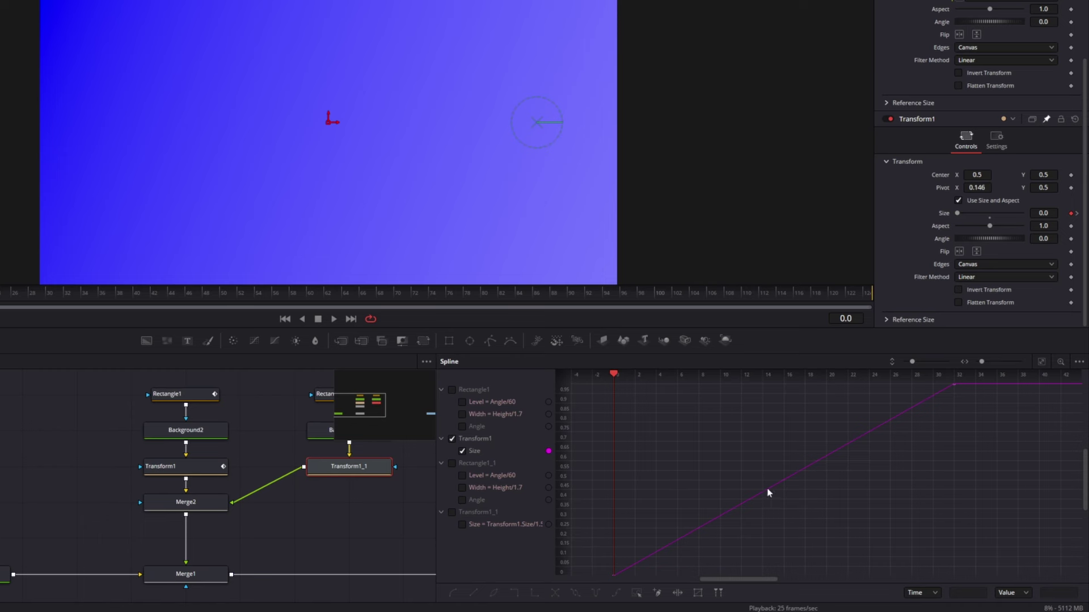
pyautogui.click(1040, 363)
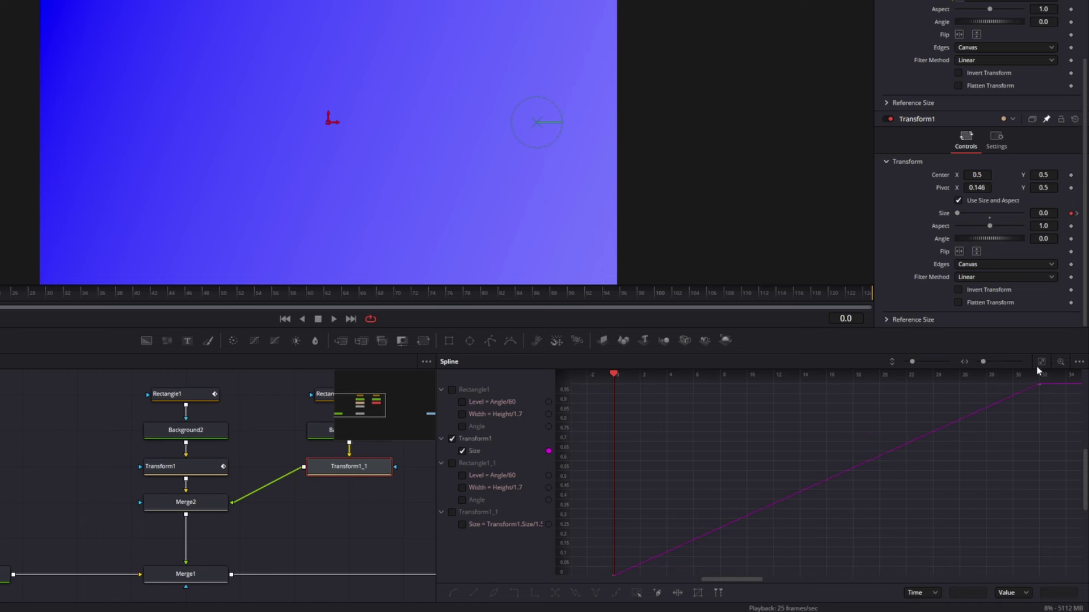
pyautogui.click(947, 465)
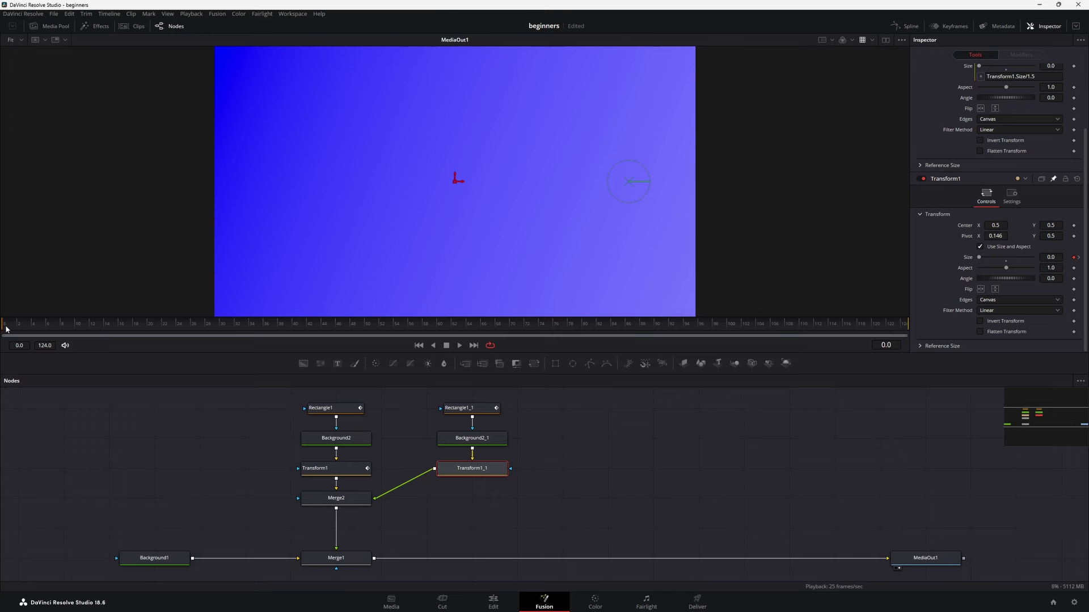
# Play back the animation with Space to watch both squares grow in
pyautogui.press('space')
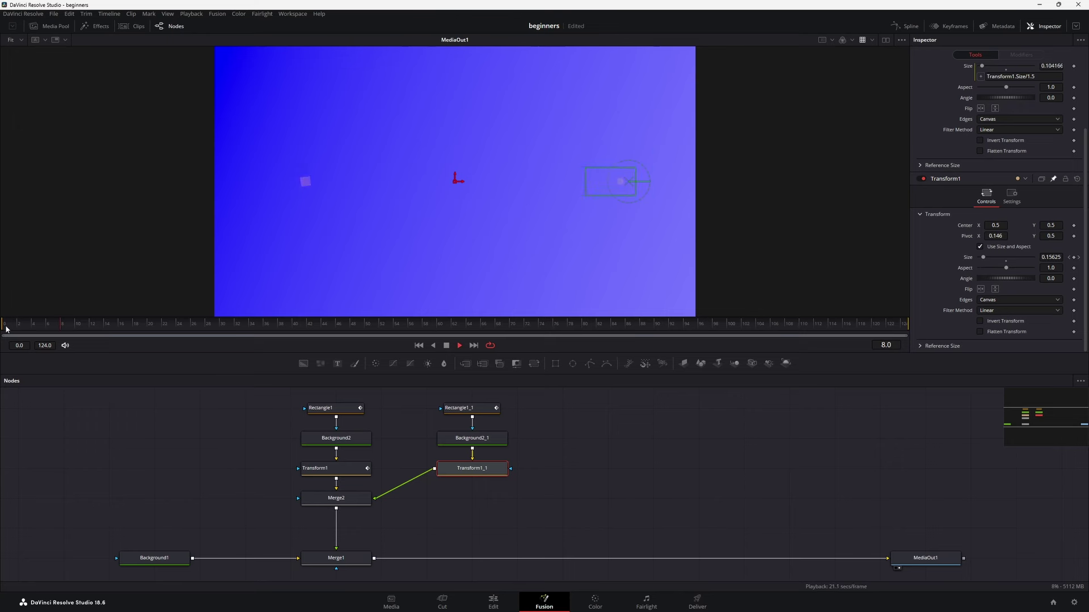